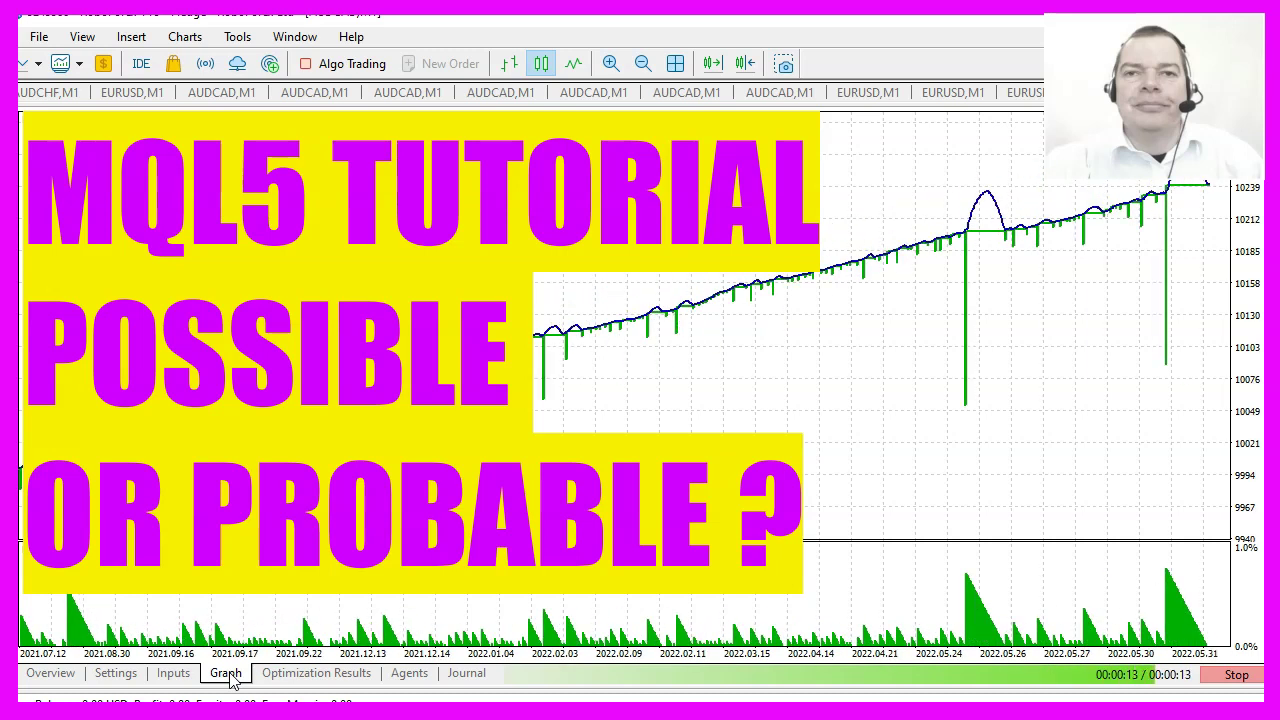
# Return to the Strategy Tester Settings once the current backtest has finished.
pyautogui.click(130, 676)
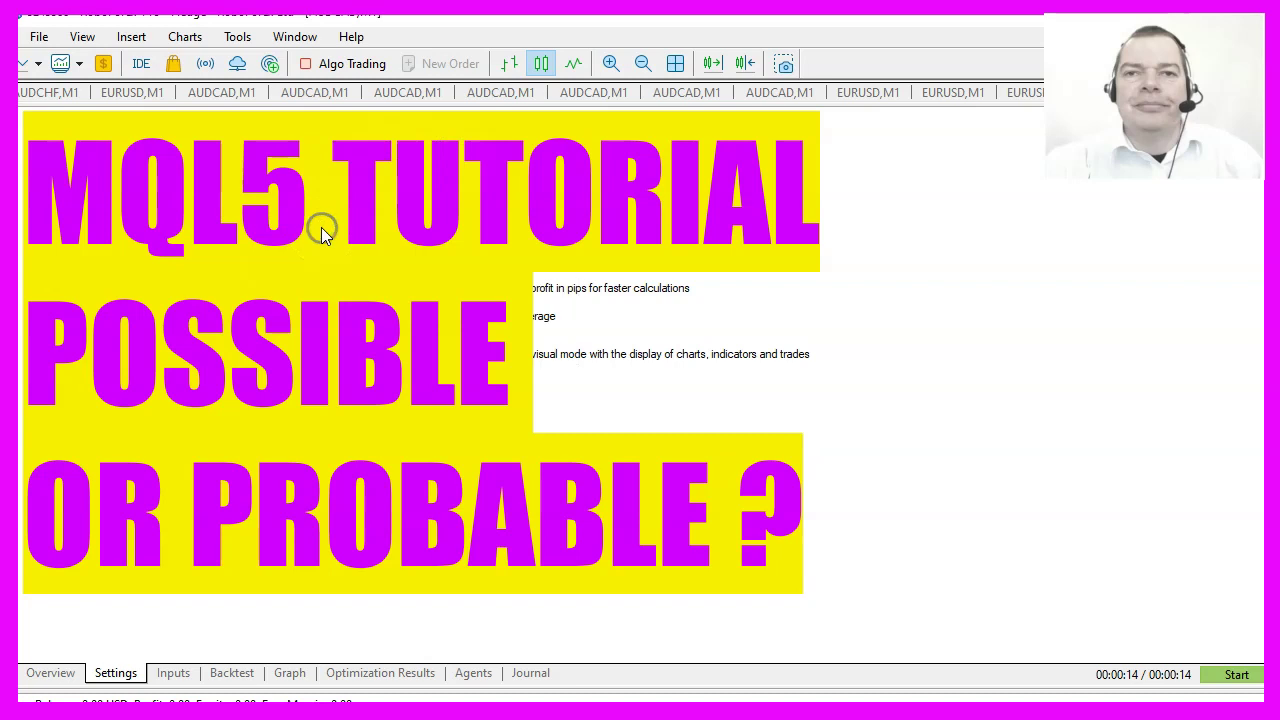
# Backtest AUDNZD and view its balance graph, then start an AUDUSD backtest.
pyautogui.click(1237, 676)
pyautogui.click(227, 673)
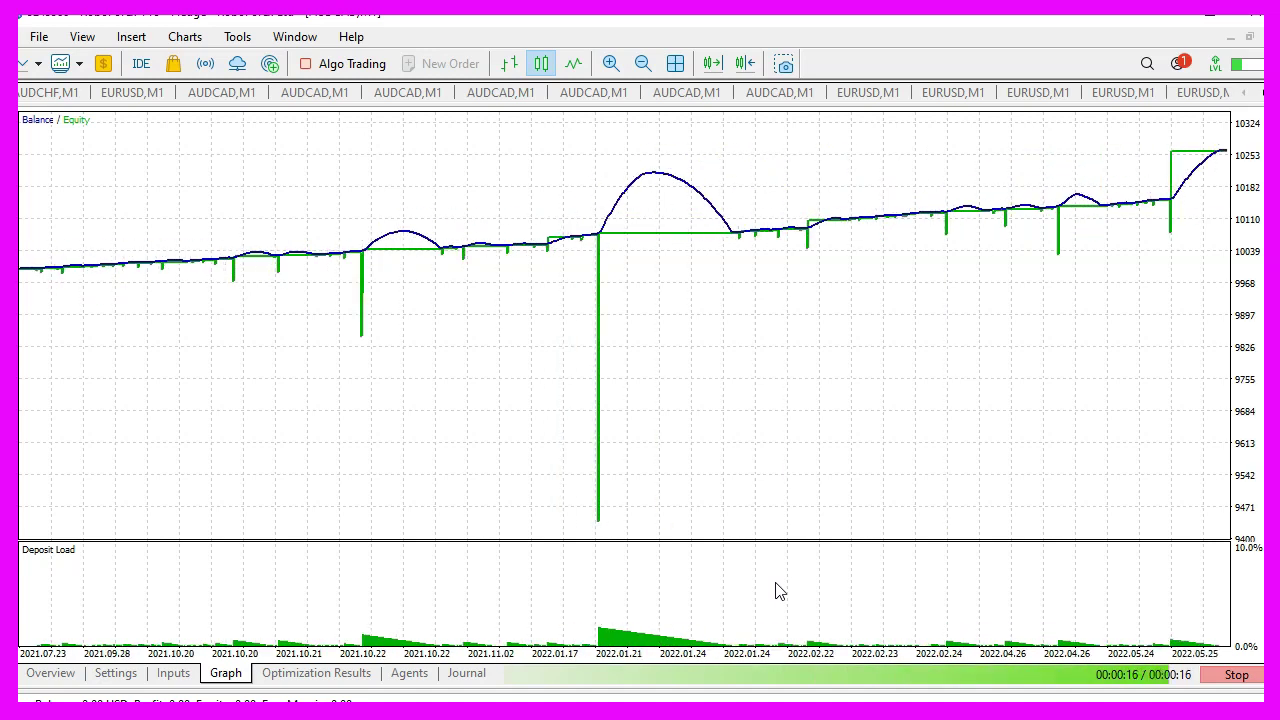
pyautogui.click(120, 673)
pyautogui.click(445, 155)
pyautogui.click(352, 255)
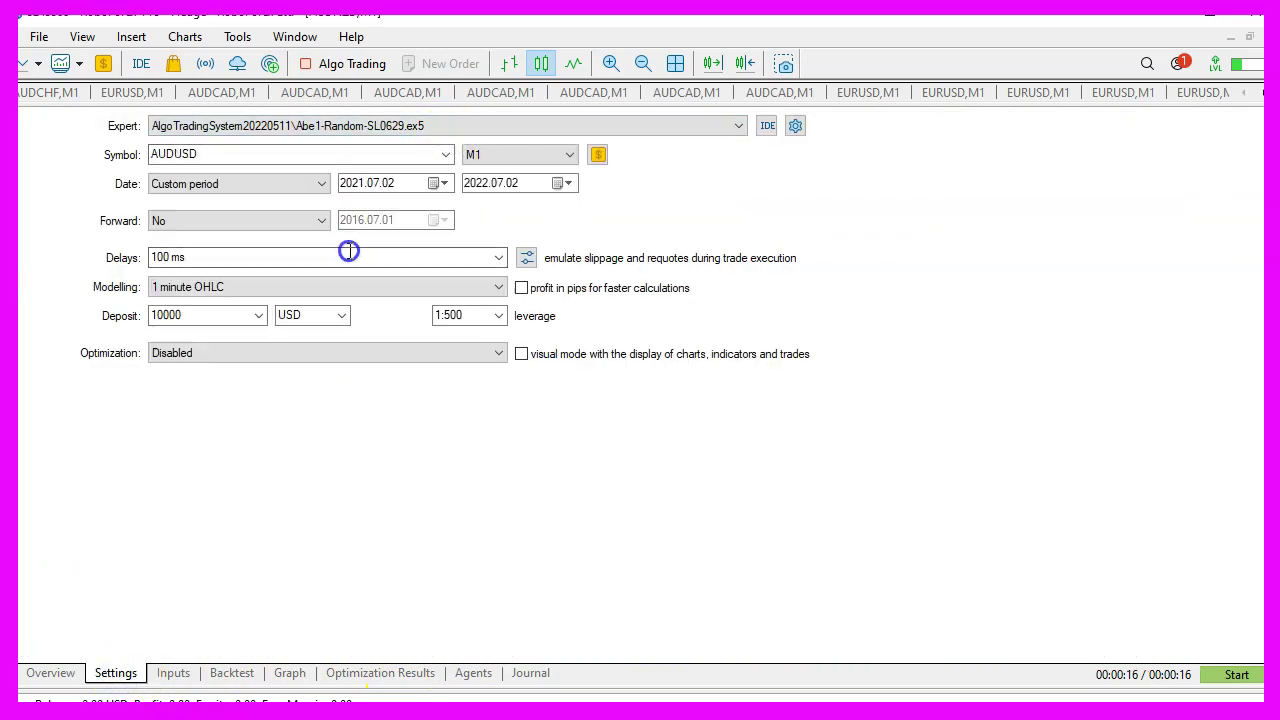
pyautogui.click(1217, 676)
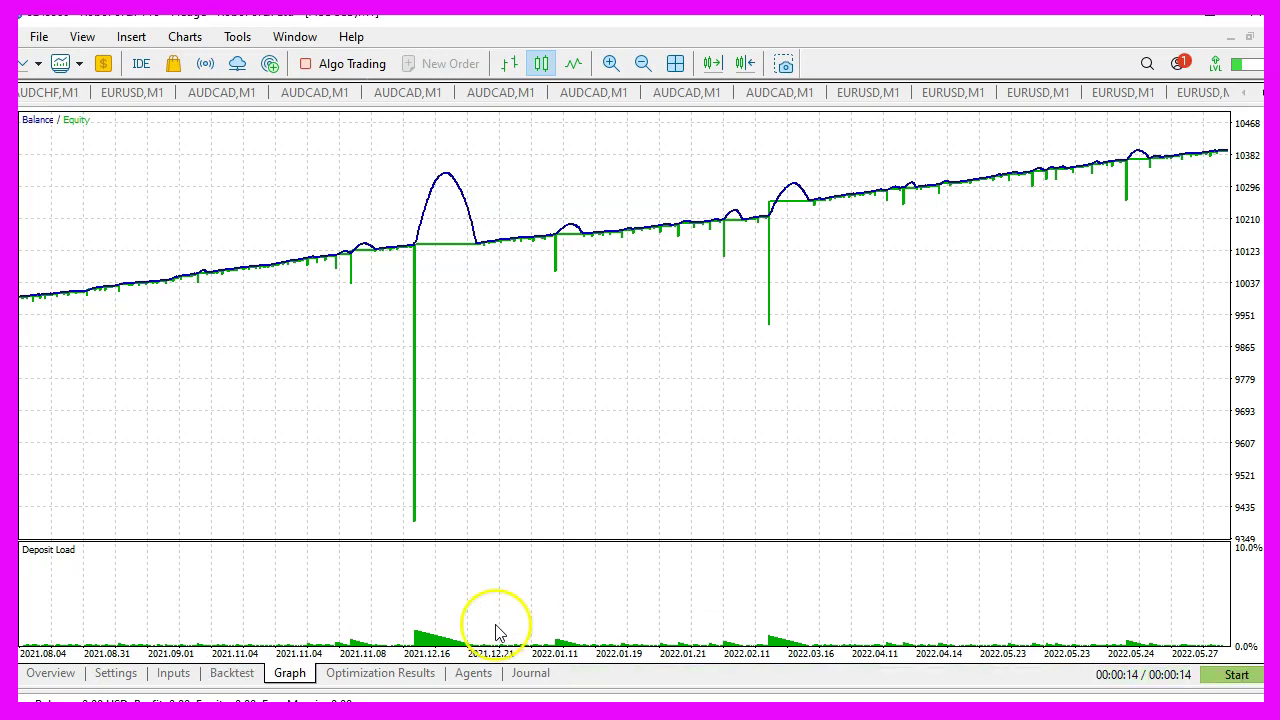
# Backtest the Expert Advisor on CADCHF and show its balance/equity graph.
pyautogui.click(130, 675)
pyautogui.click(425, 155)
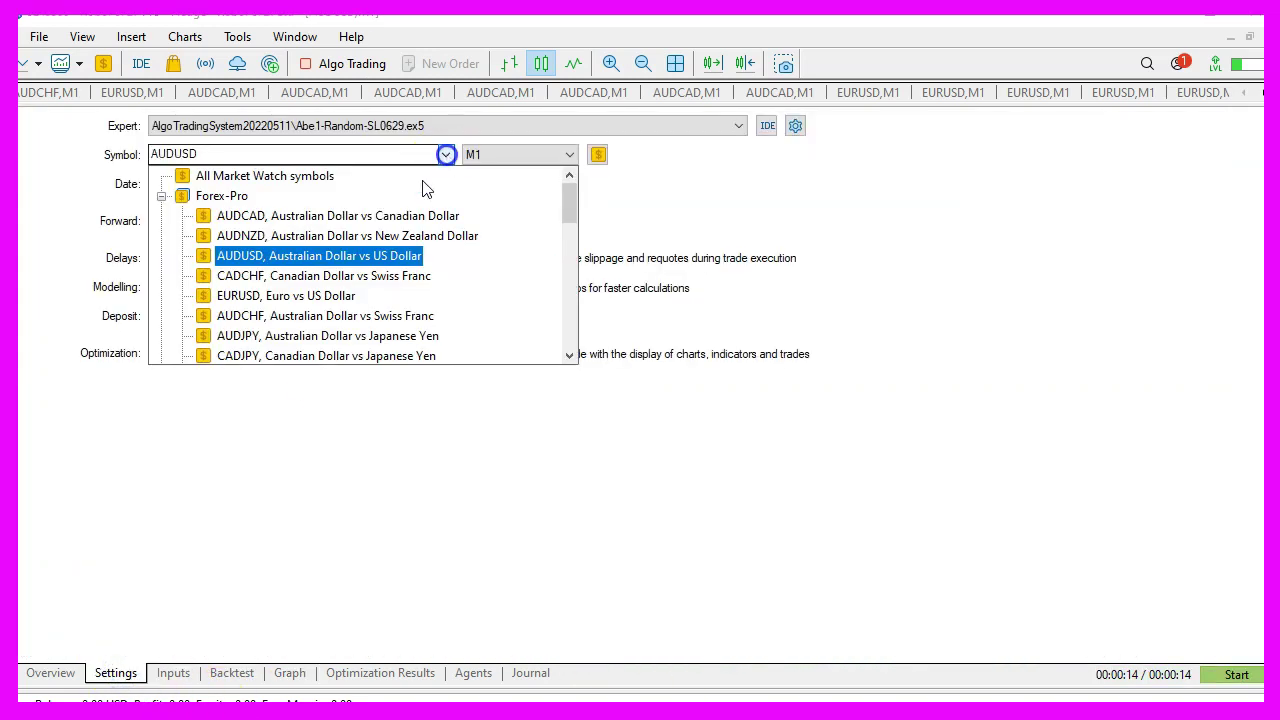
pyautogui.click(338, 277)
pyautogui.click(1234, 675)
pyautogui.click(226, 673)
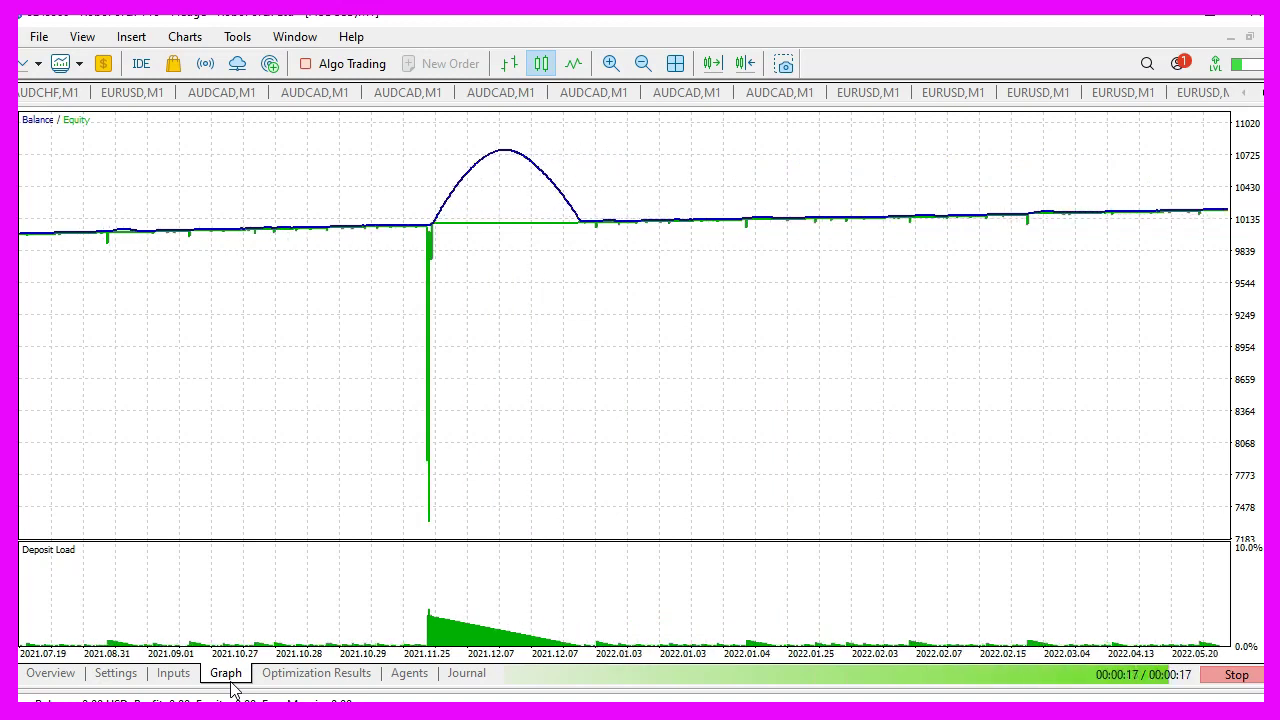
# Backtest EURUSD and view its steadily rising balance graph.
pyautogui.click(120, 676)
pyautogui.click(446, 156)
pyautogui.click(293, 290)
pyautogui.click(1232, 674)
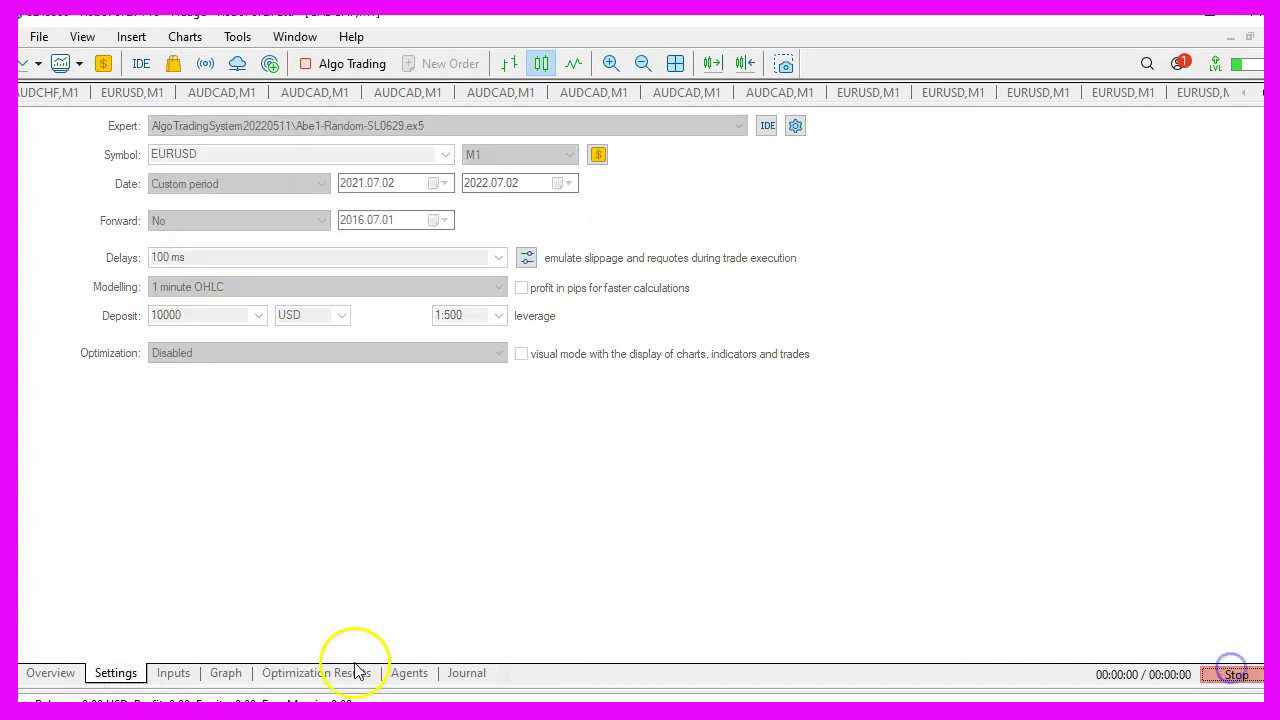
pyautogui.click(232, 674)
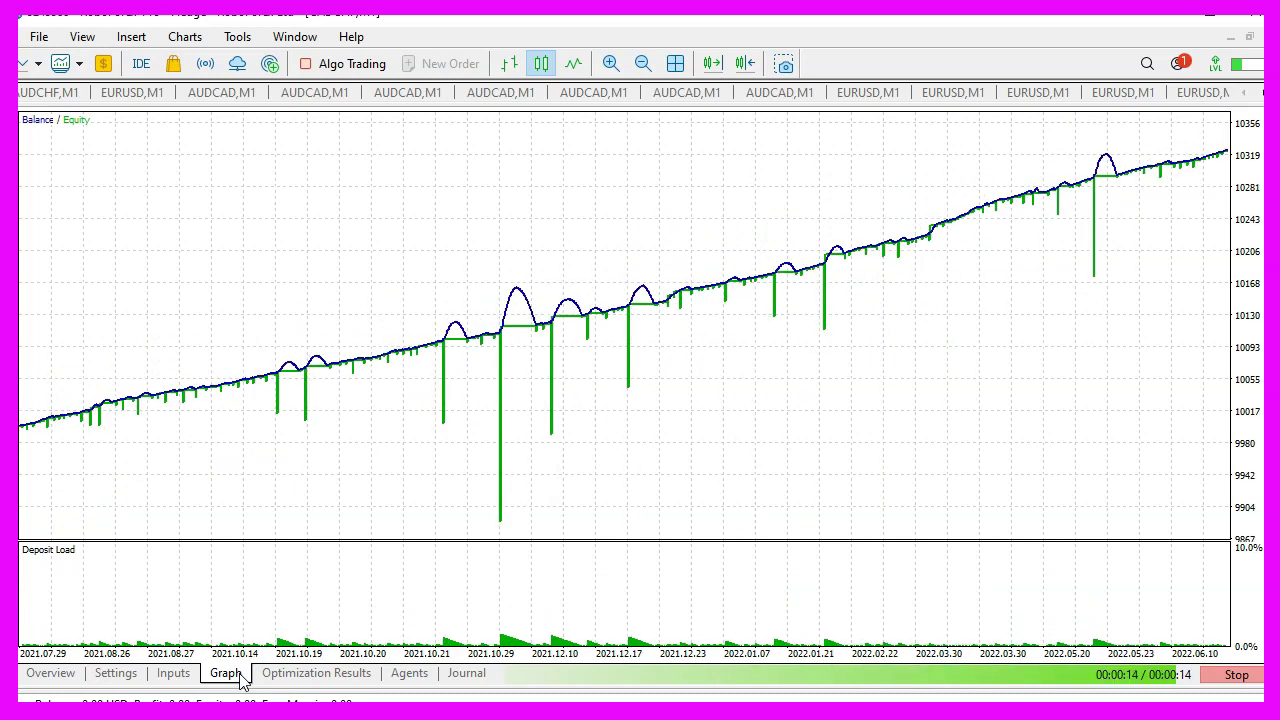
pyautogui.click(116, 673)
# Backtest the Expert Advisor on AUDCHF and show its balance/equity graph.
pyautogui.click(444, 162)
pyautogui.click(274, 311)
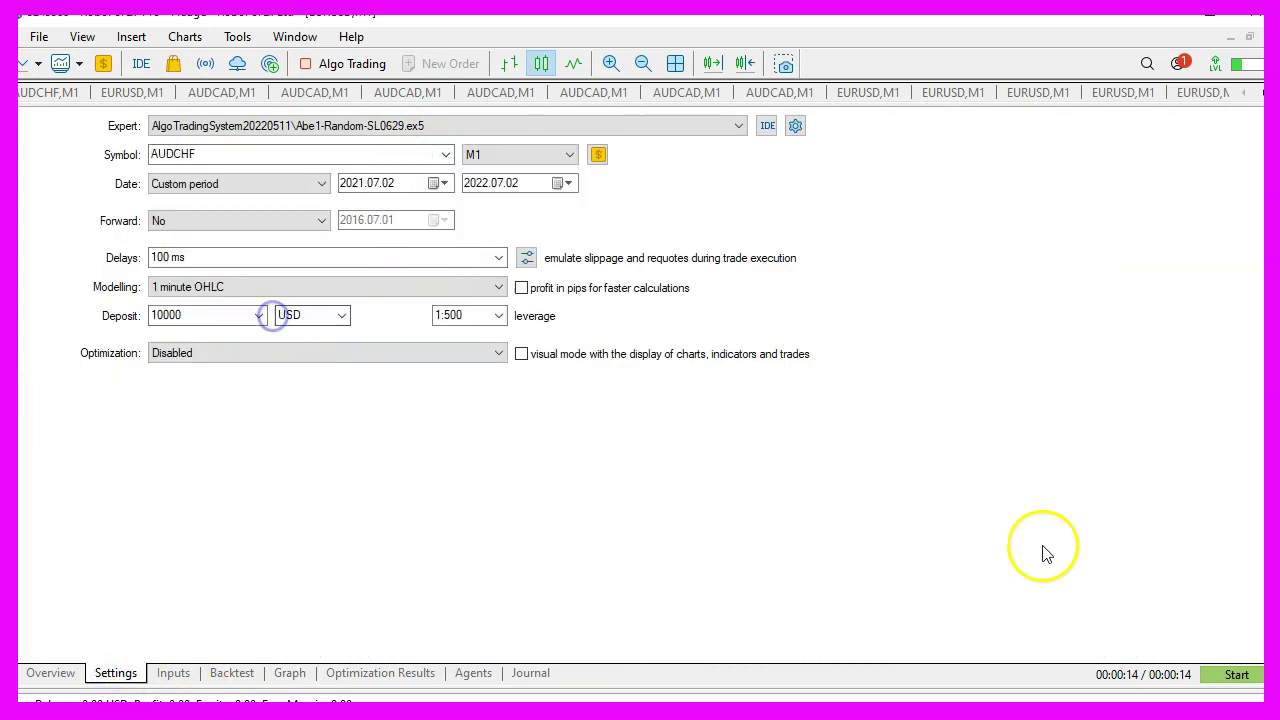
pyautogui.click(1208, 680)
pyautogui.click(222, 673)
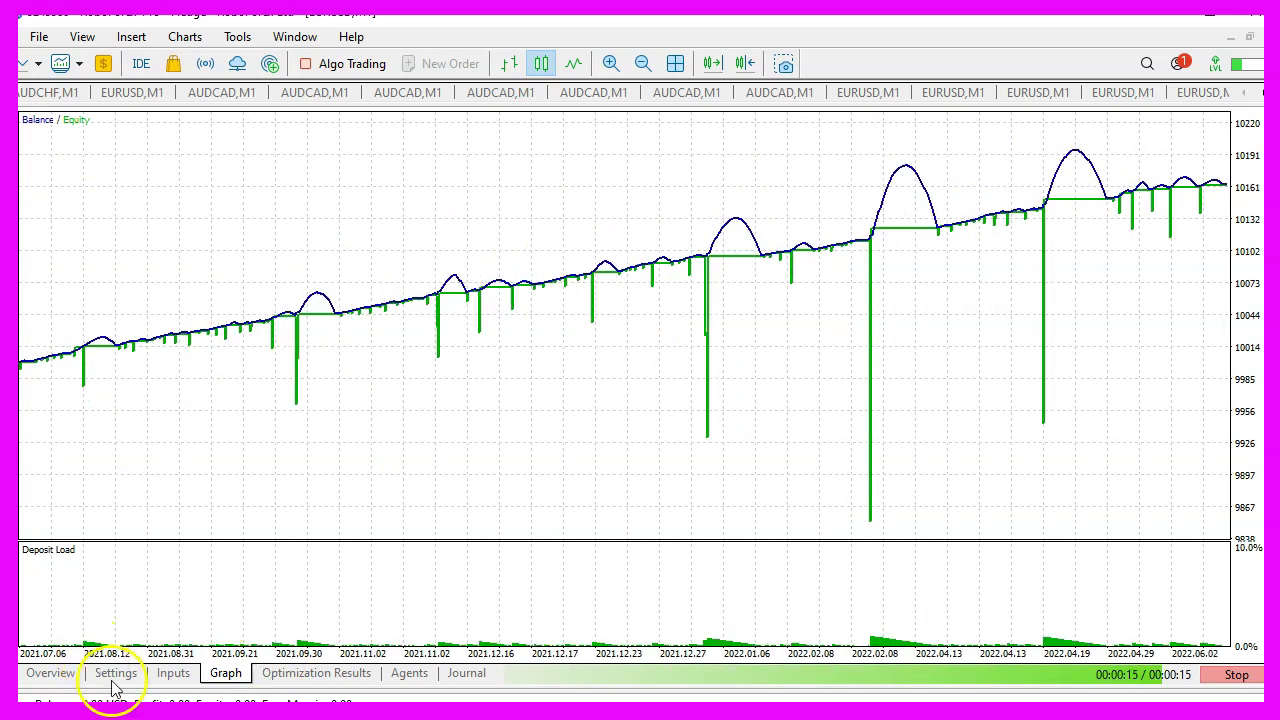
# Backtest AUDJPY and show its balance/equity graph.
pyautogui.click(114, 677)
pyautogui.click(445, 155)
pyautogui.click(296, 343)
pyautogui.click(1240, 675)
pyautogui.click(226, 673)
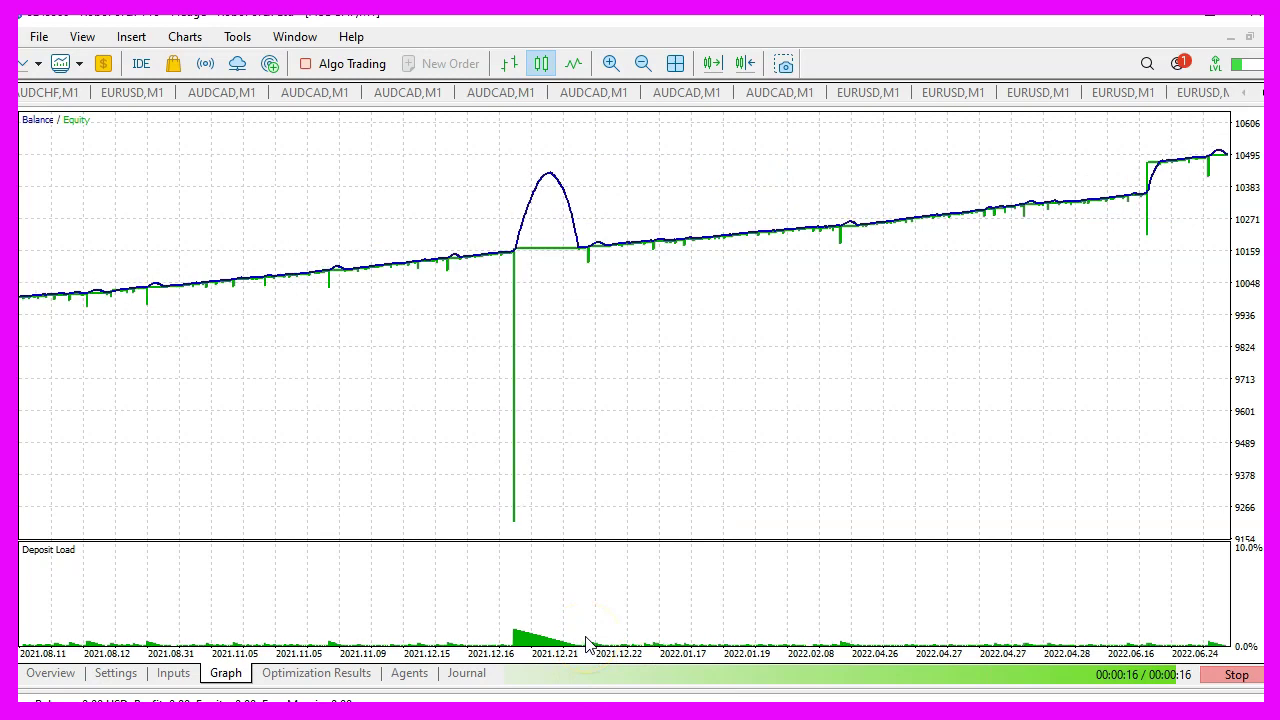
# Backtest CADJPY and show its balance/equity graph.
pyautogui.click(115, 673)
pyautogui.click(446, 155)
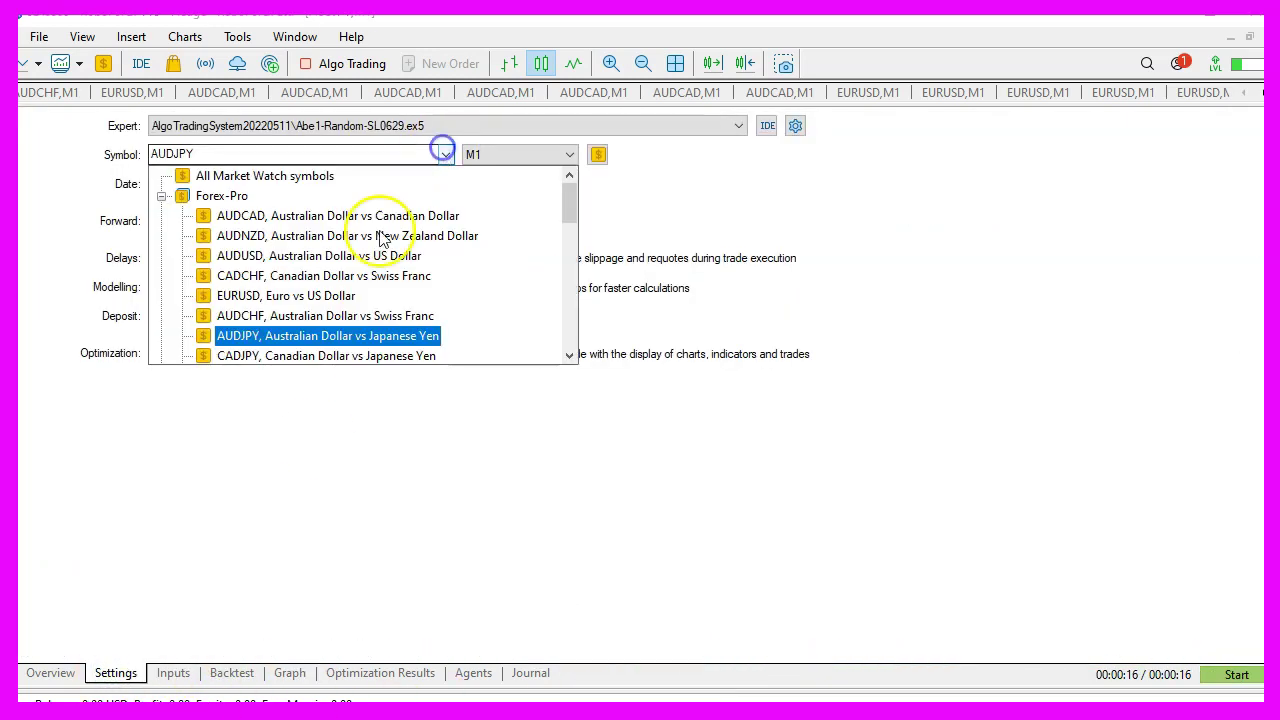
pyautogui.click(329, 356)
pyautogui.click(1237, 675)
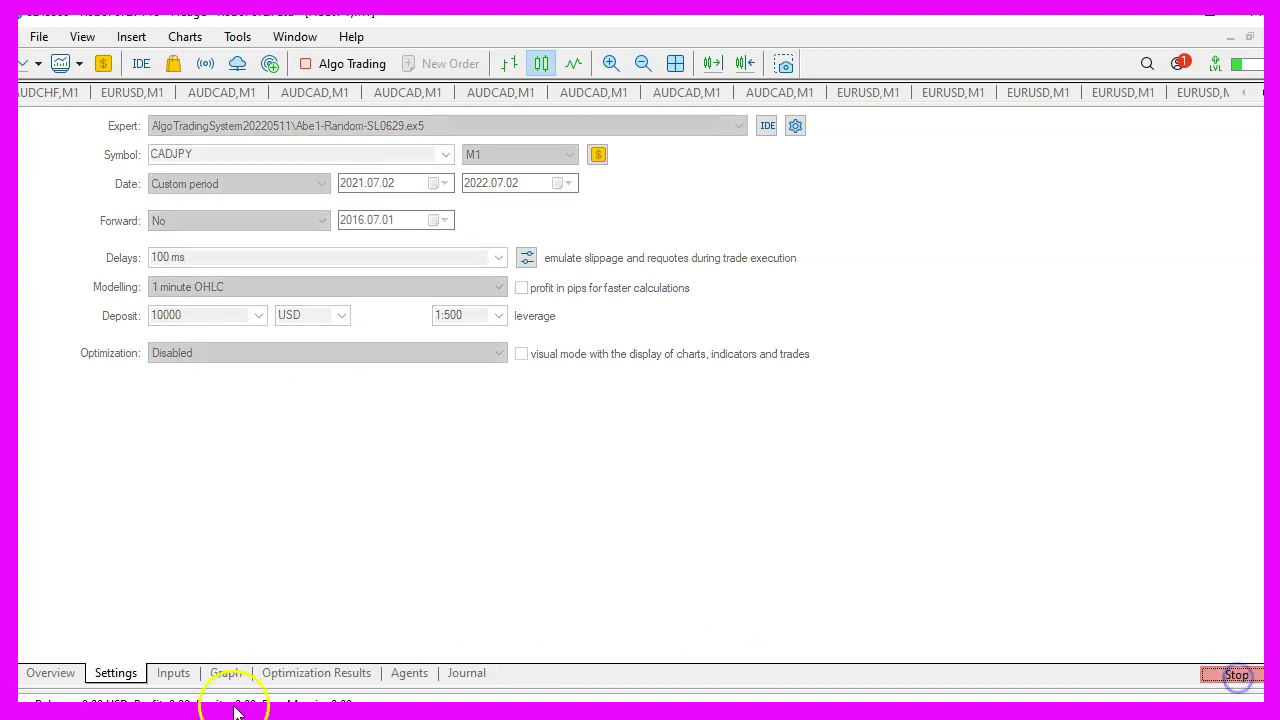
pyautogui.click(226, 673)
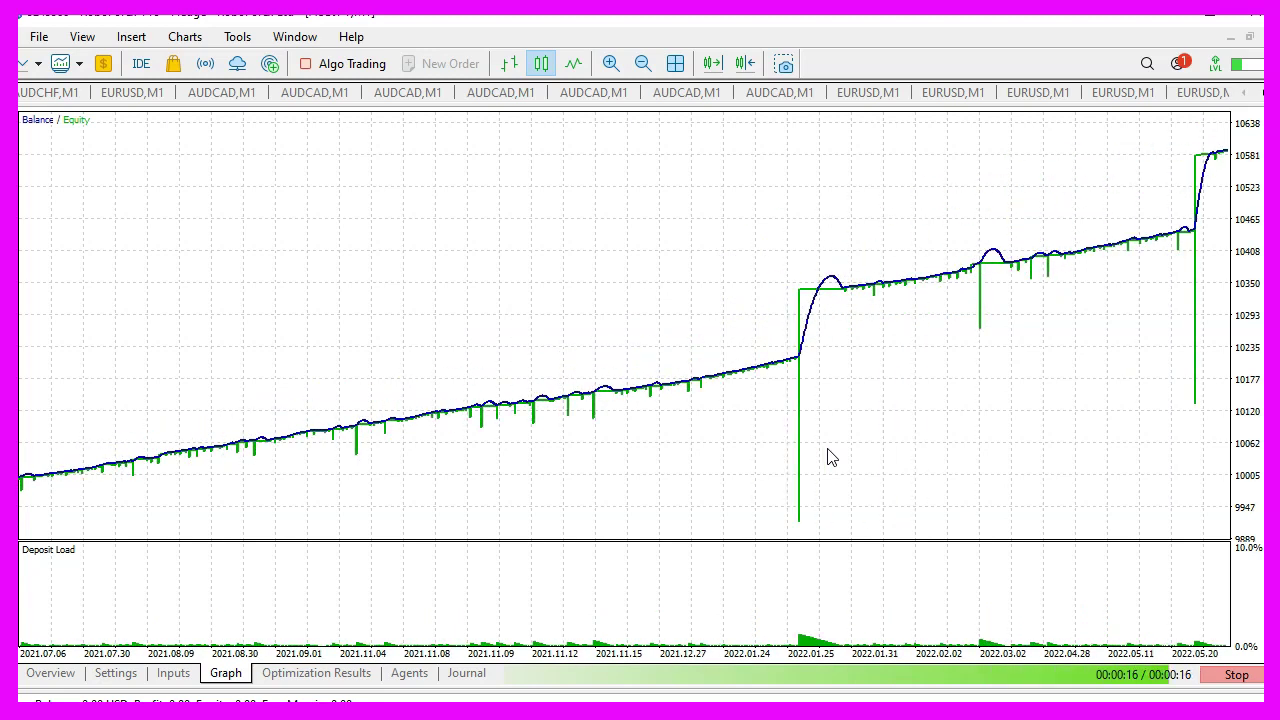
# Backtest CHFJPY and show its balance/equity graph.
pyautogui.click(115, 673)
pyautogui.click(446, 154)
pyautogui.click(311, 357)
pyautogui.click(1236, 674)
pyautogui.click(225, 673)
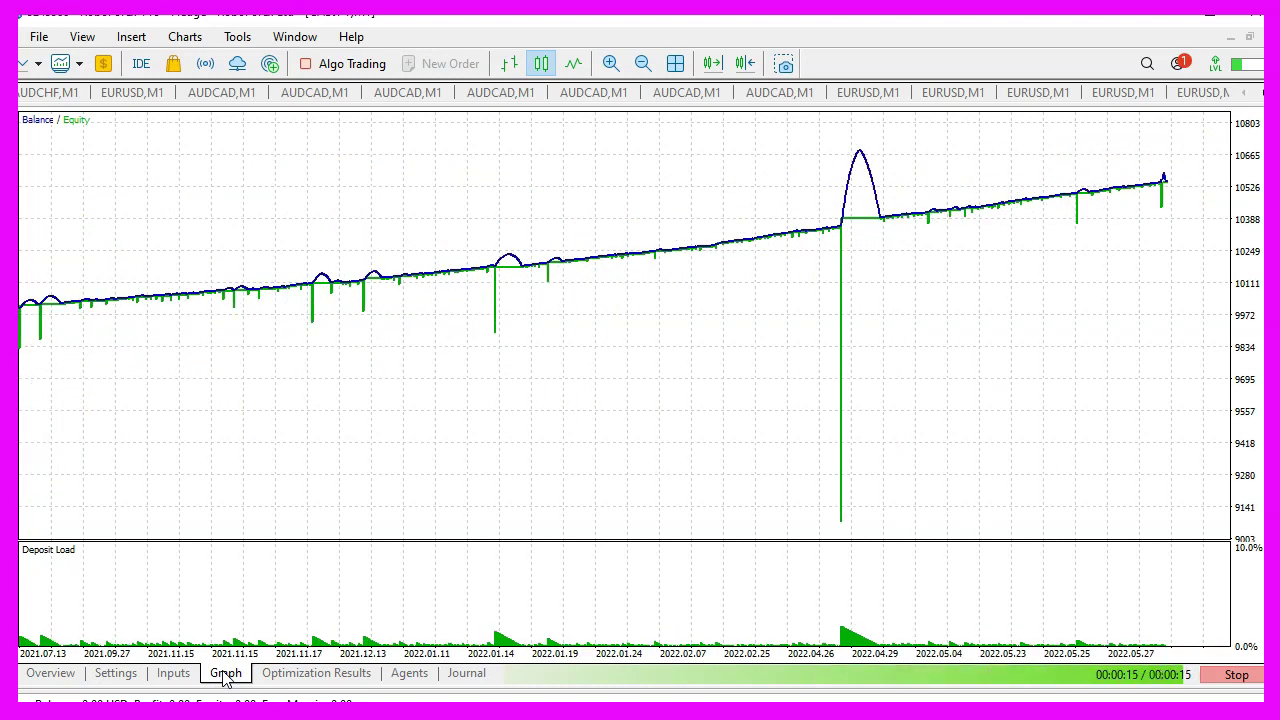
# Backtest the Expert Advisor on EURAUD and show its balance/equity graph.
pyautogui.click(112, 676)
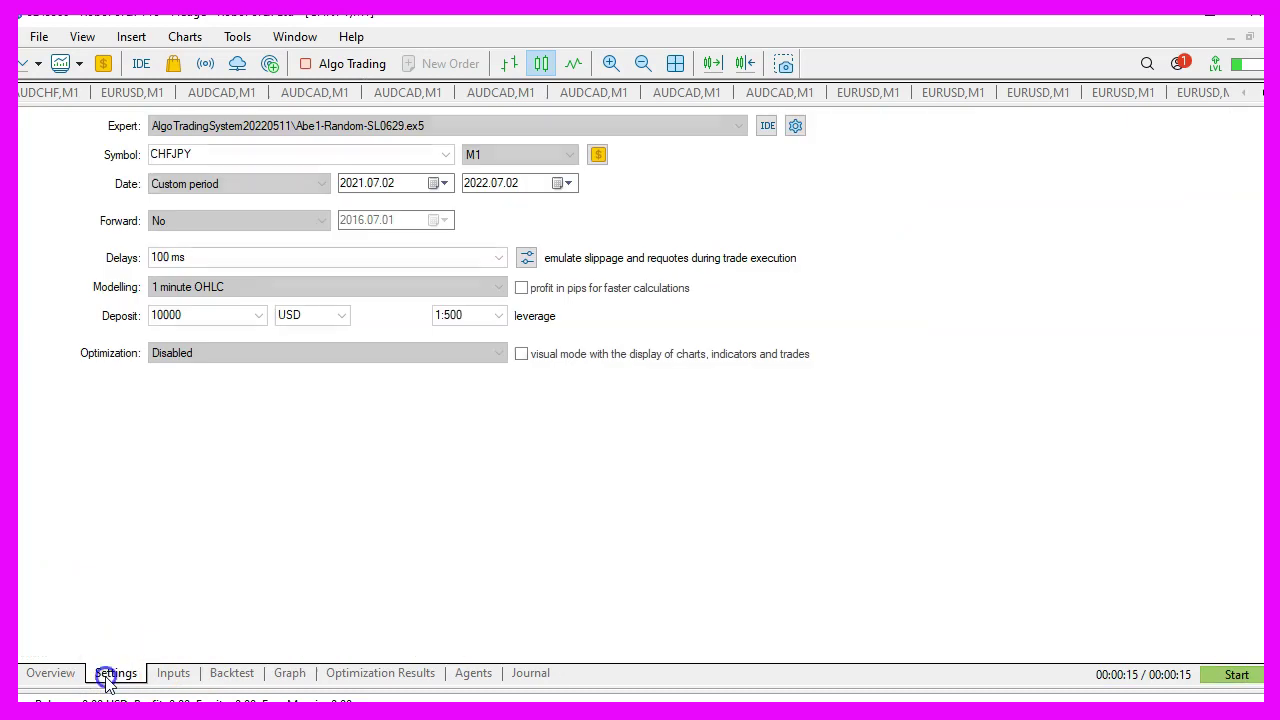
pyautogui.click(446, 154)
pyautogui.click(277, 356)
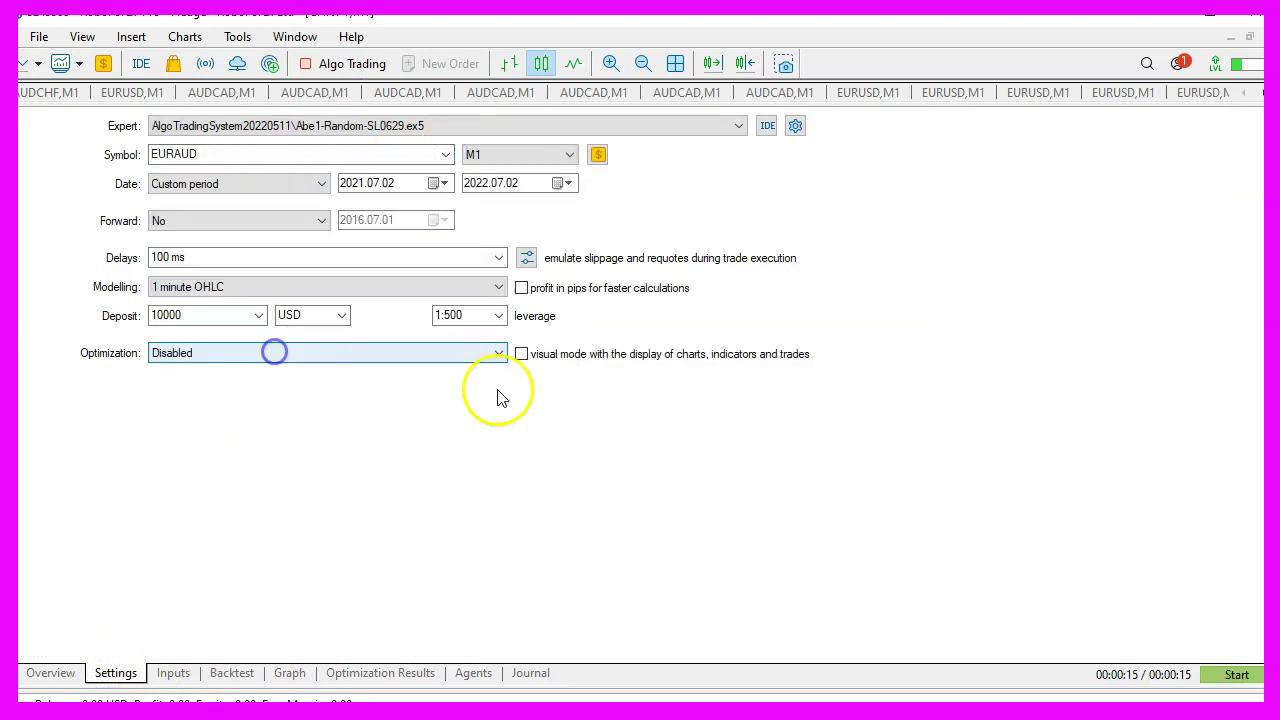
pyautogui.click(1236, 675)
pyautogui.click(232, 673)
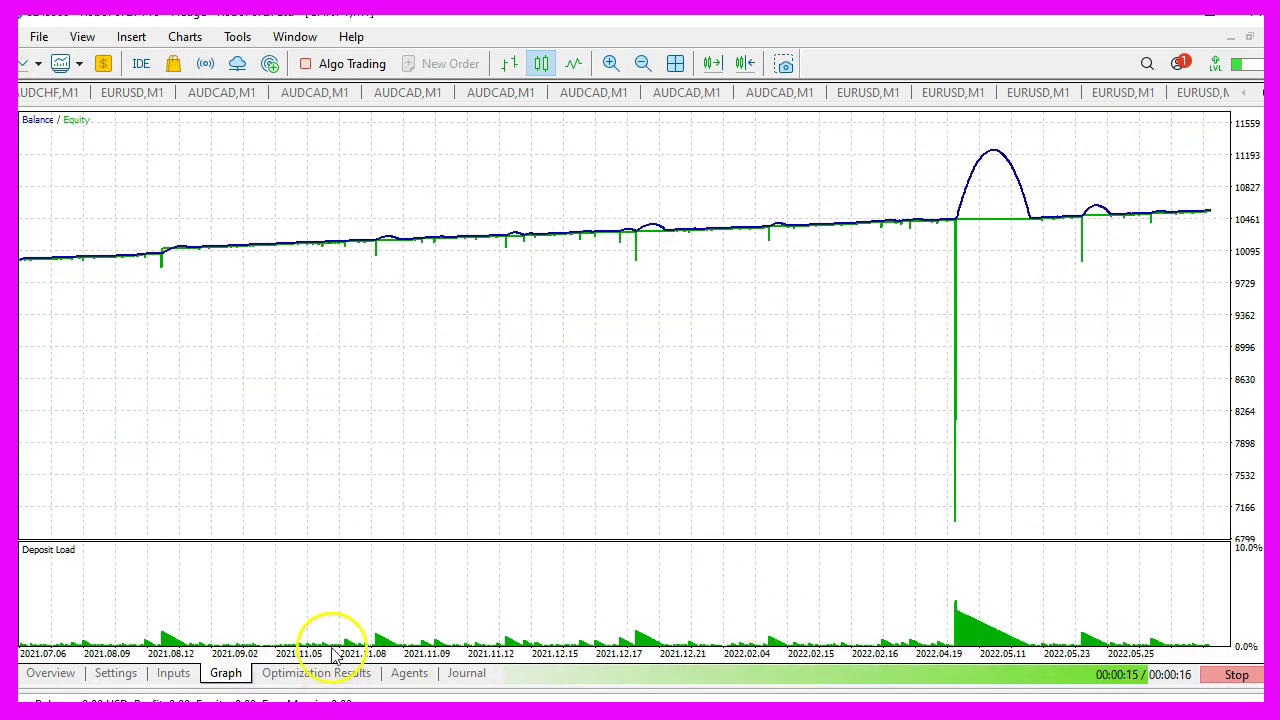
# Backtest the next pair, EURCAD, and watch its balance graph.
pyautogui.click(117, 676)
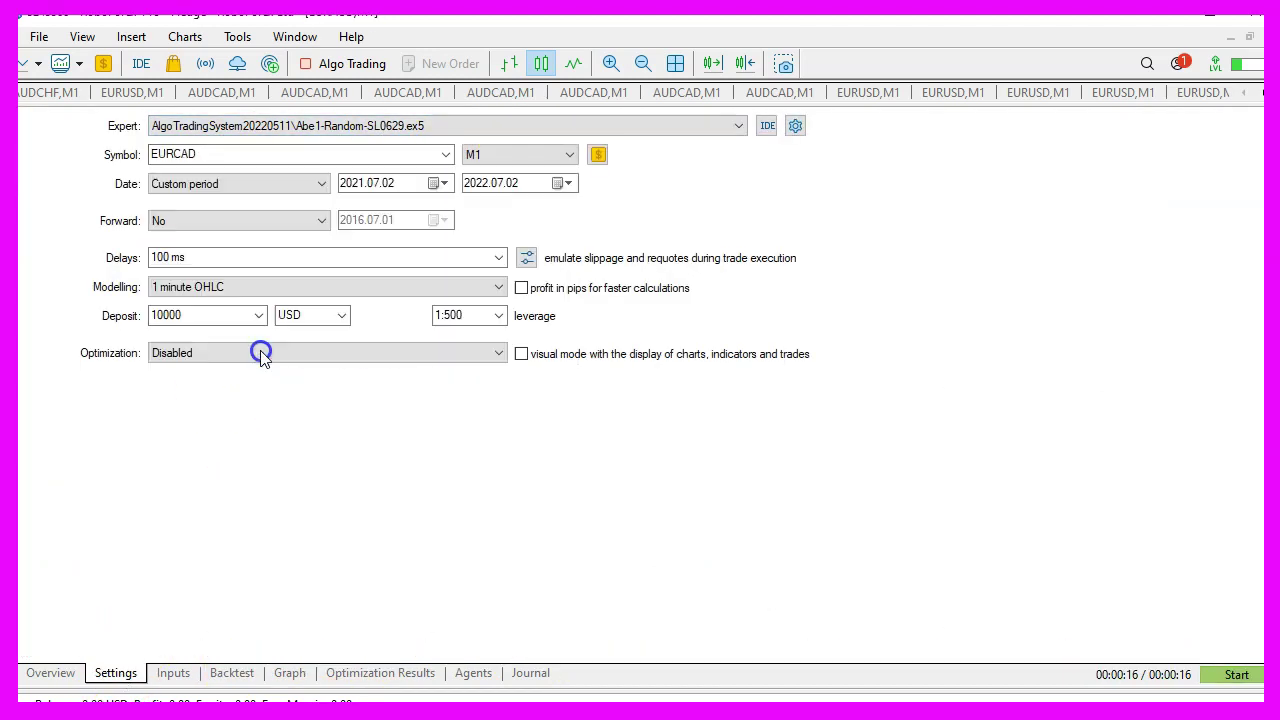
pyautogui.click(229, 677)
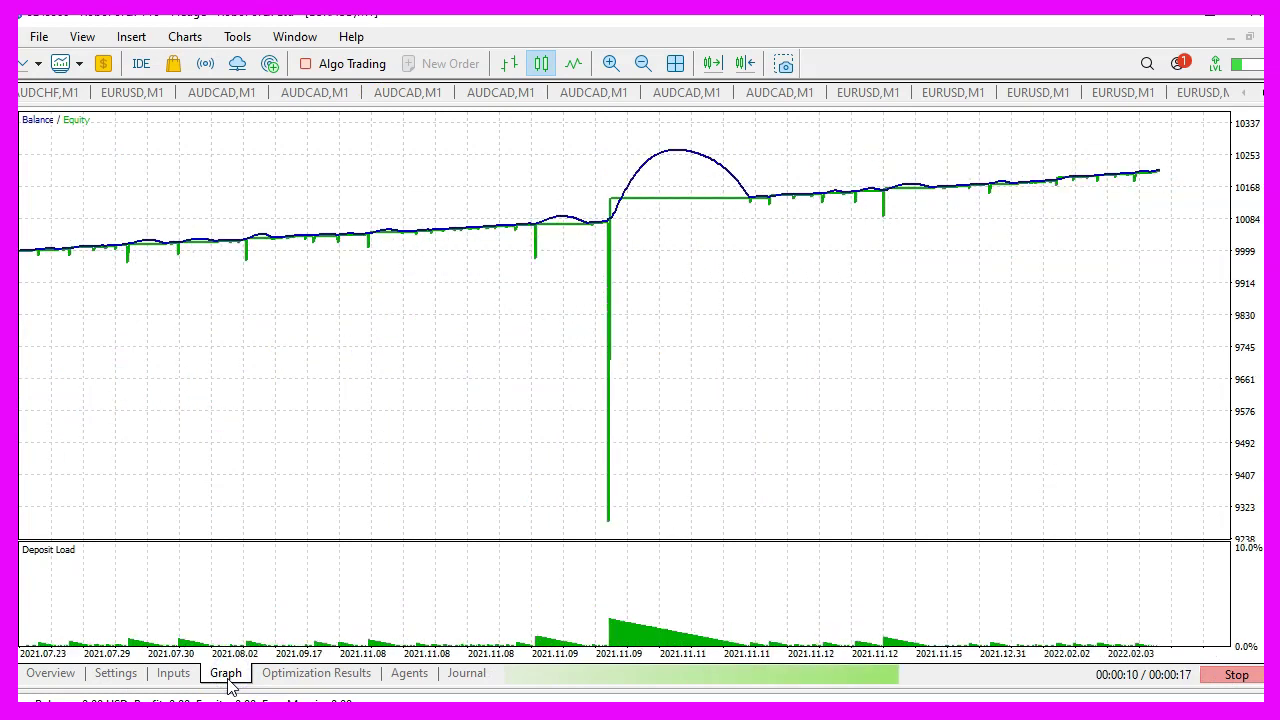
pyautogui.click(117, 676)
pyautogui.click(443, 157)
pyautogui.click(330, 357)
pyautogui.click(1232, 674)
pyautogui.click(229, 677)
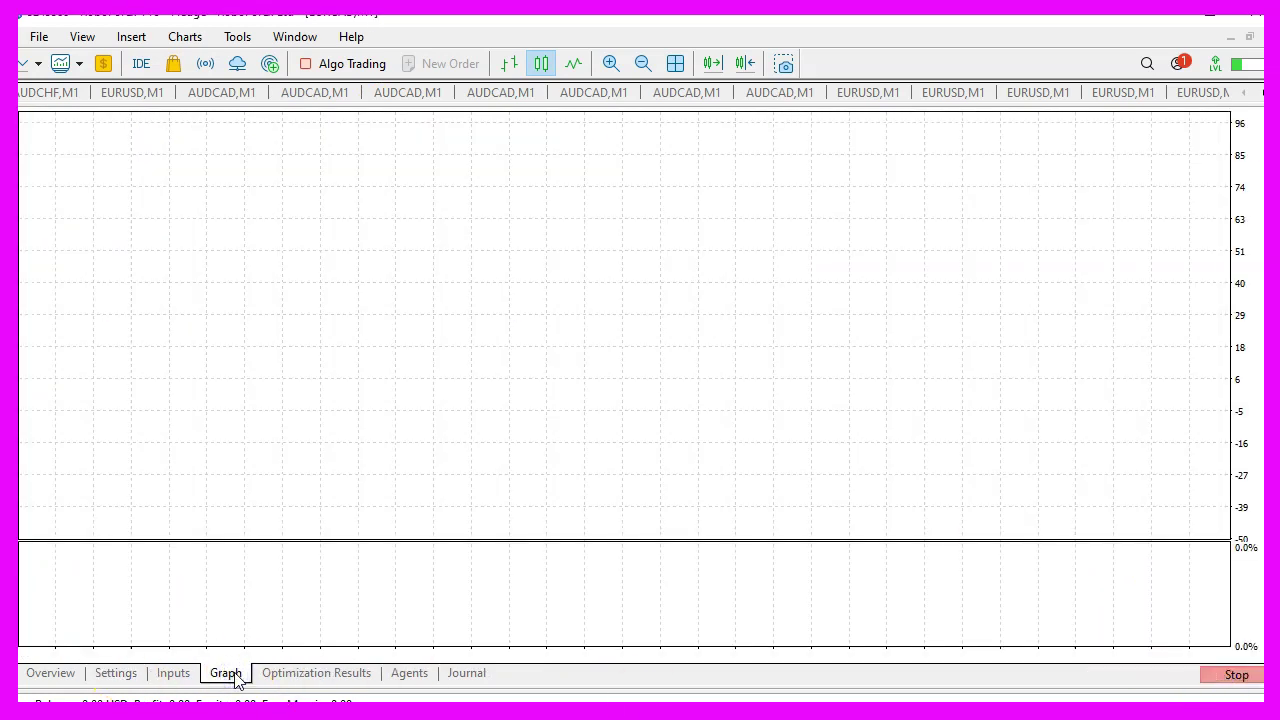
# Check the running test, then backtest EURCHF and watch its balance graph.
pyautogui.click(117, 675)
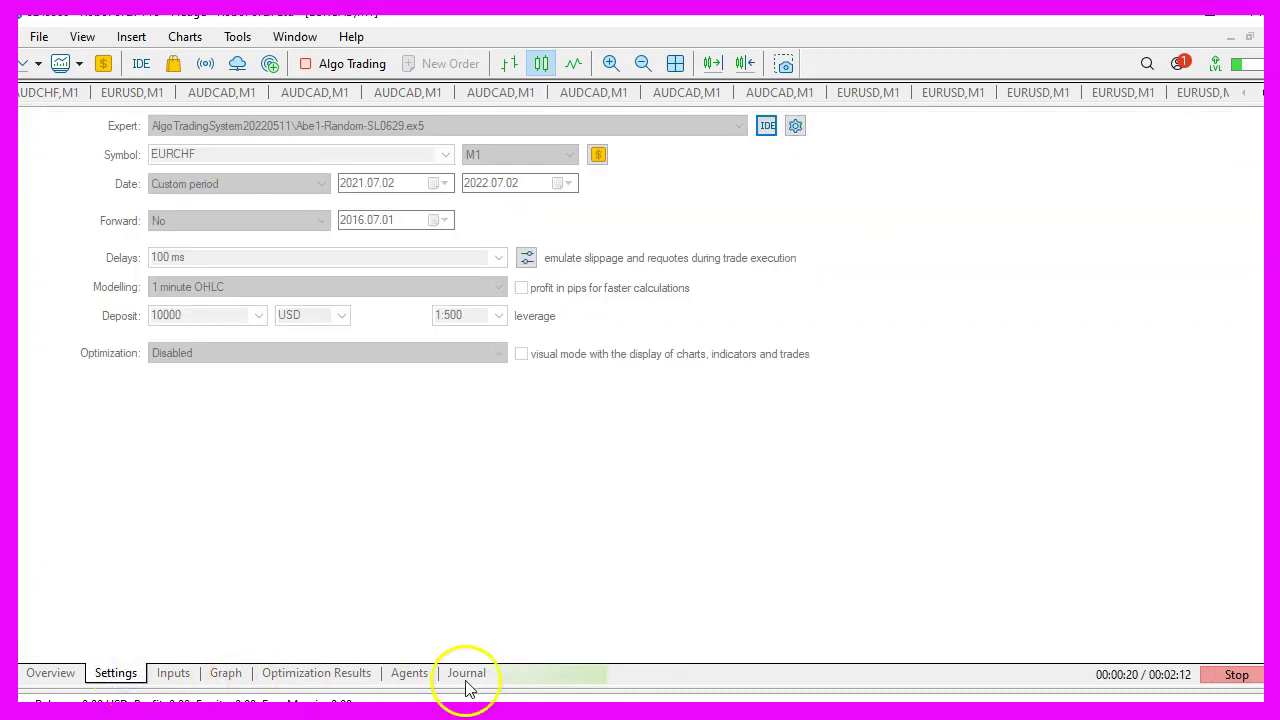
pyautogui.click(226, 674)
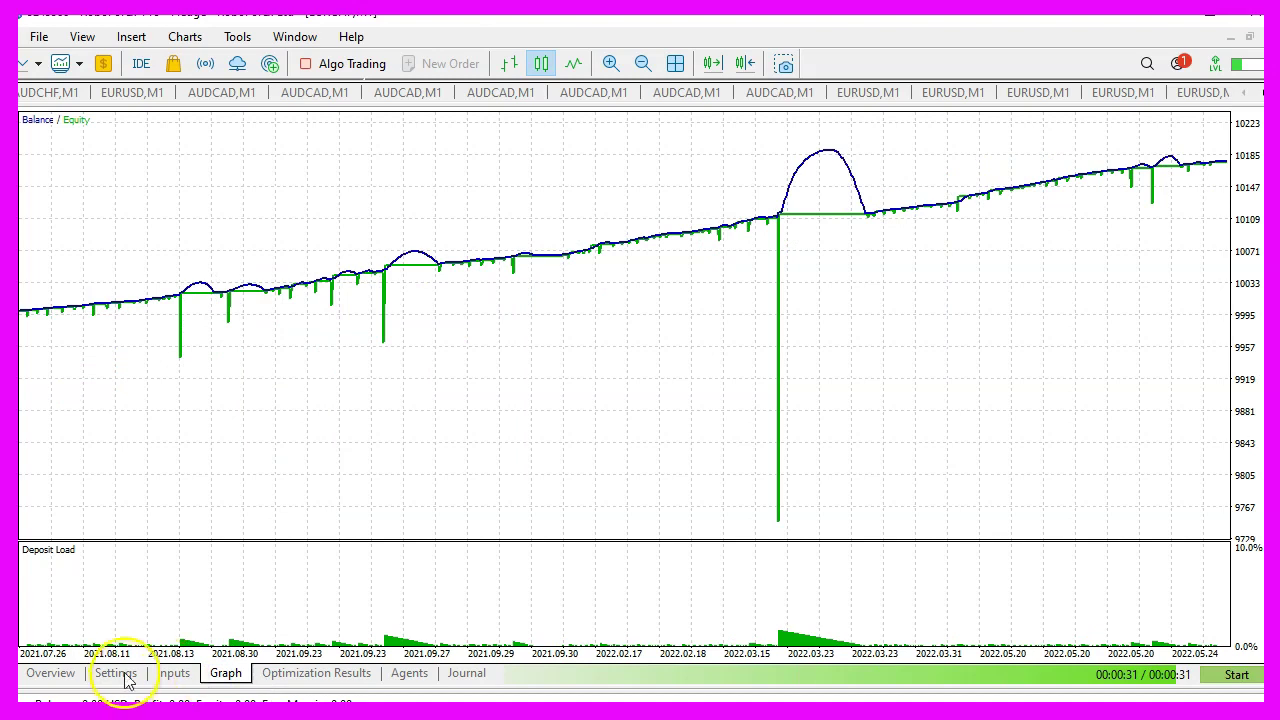
pyautogui.click(117, 675)
pyautogui.click(323, 155)
pyautogui.click(300, 360)
pyautogui.click(1237, 674)
pyautogui.click(226, 674)
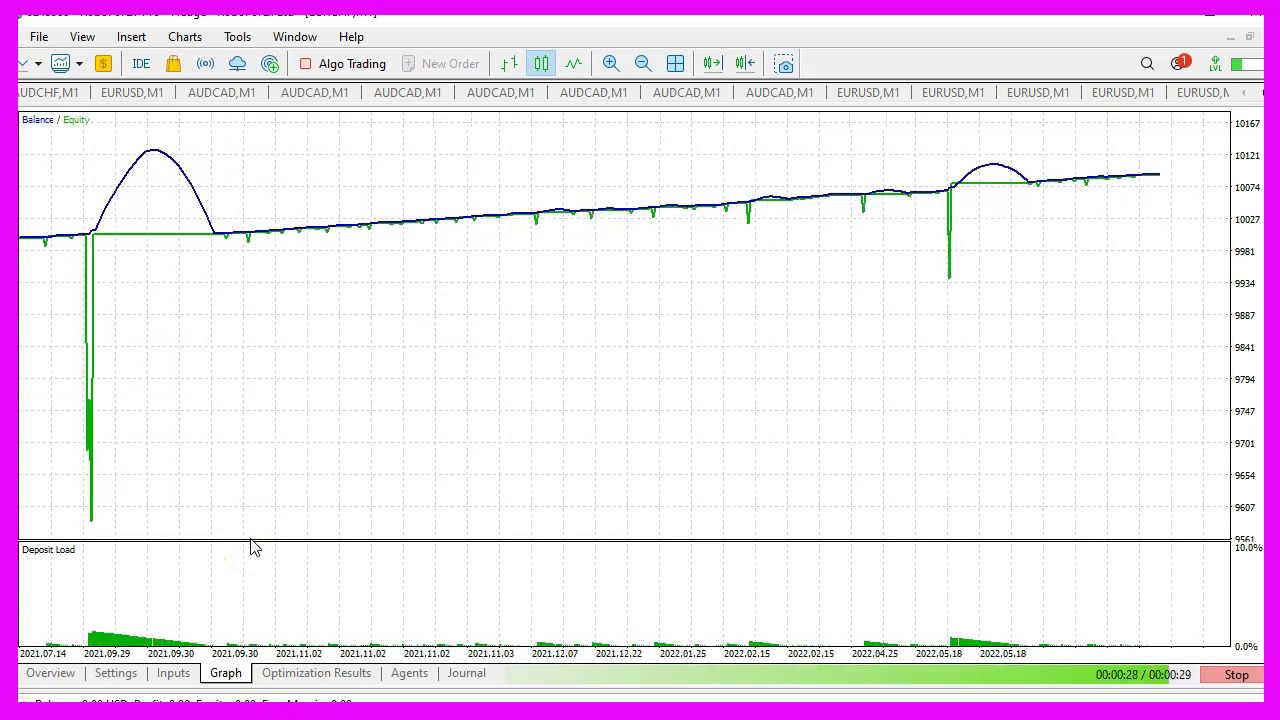
# Switch the symbol to EURJPY, then EURNZD, and view the EURNZD balance/equity graph.
pyautogui.click(115, 672)
pyautogui.click(440, 156)
pyautogui.click(276, 340)
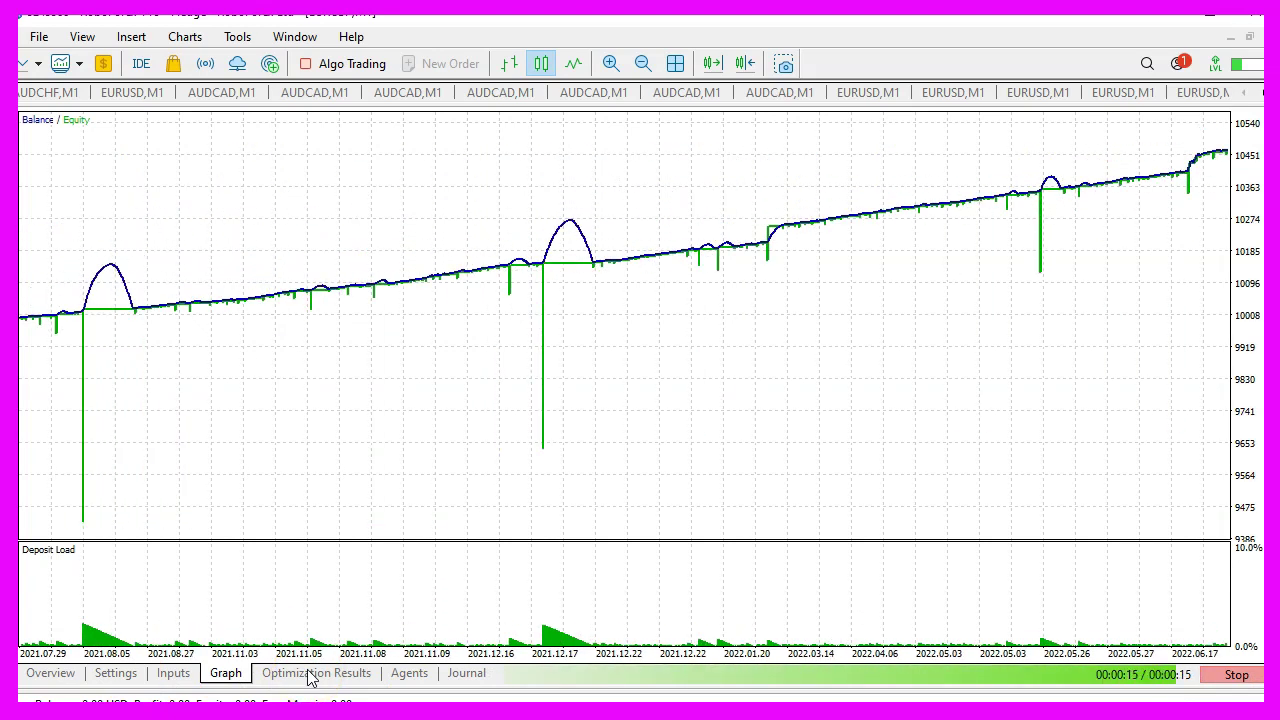
pyautogui.click(116, 674)
pyautogui.click(443, 158)
pyautogui.click(271, 352)
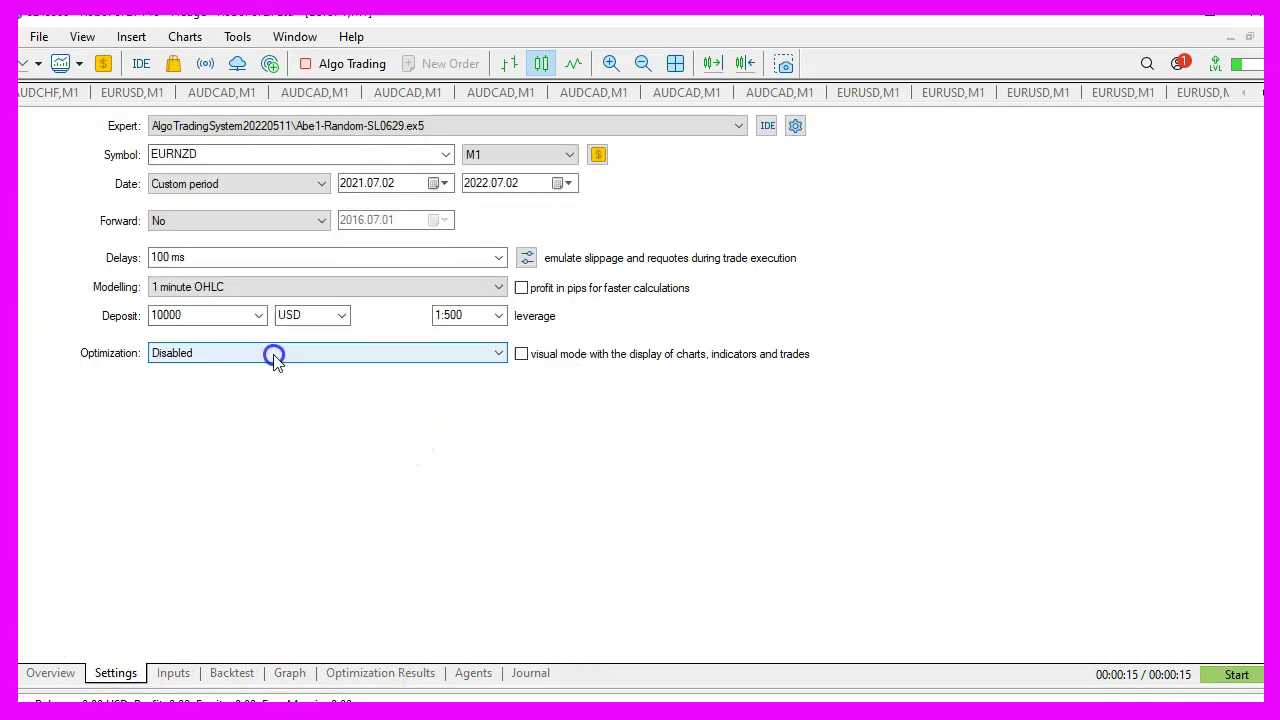
pyautogui.click(226, 676)
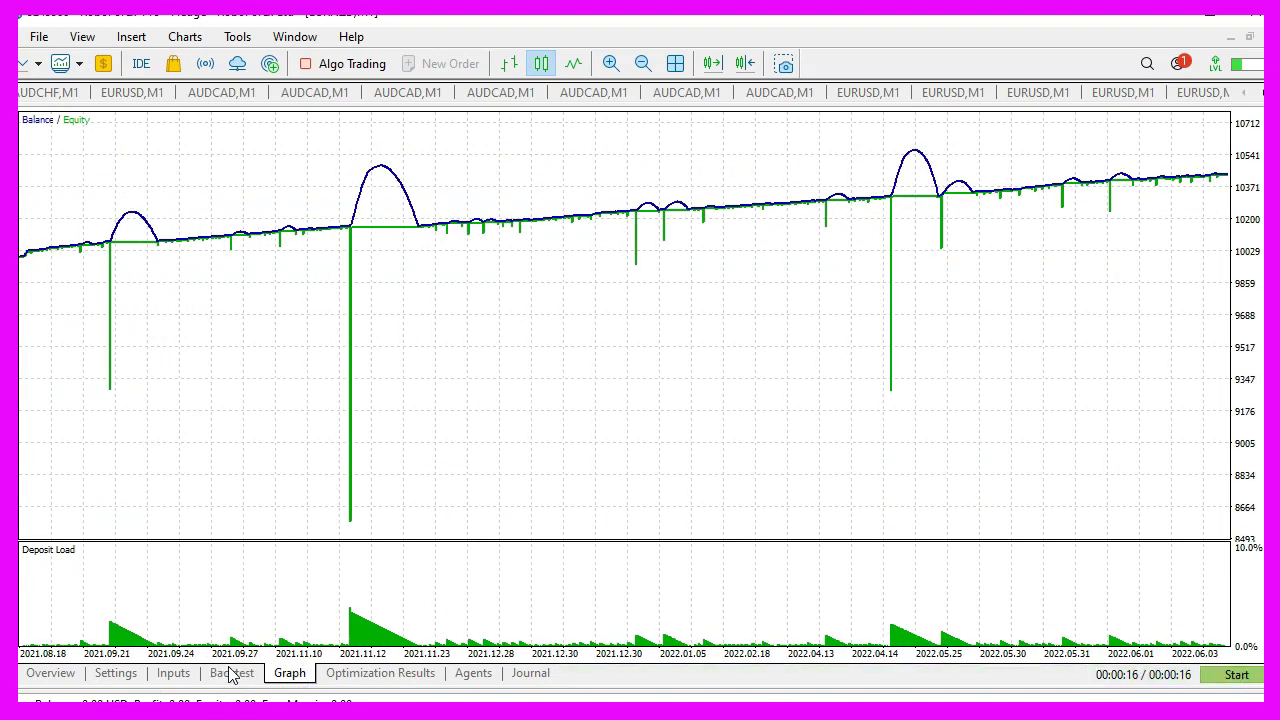
pyautogui.click(116, 673)
# Backtest the Expert Advisor on GBPAUD and watch its balance/equity graph.
pyautogui.click(445, 154)
pyautogui.scroll(-1, 300, 300)
pyautogui.click(300, 314)
pyautogui.click(1237, 675)
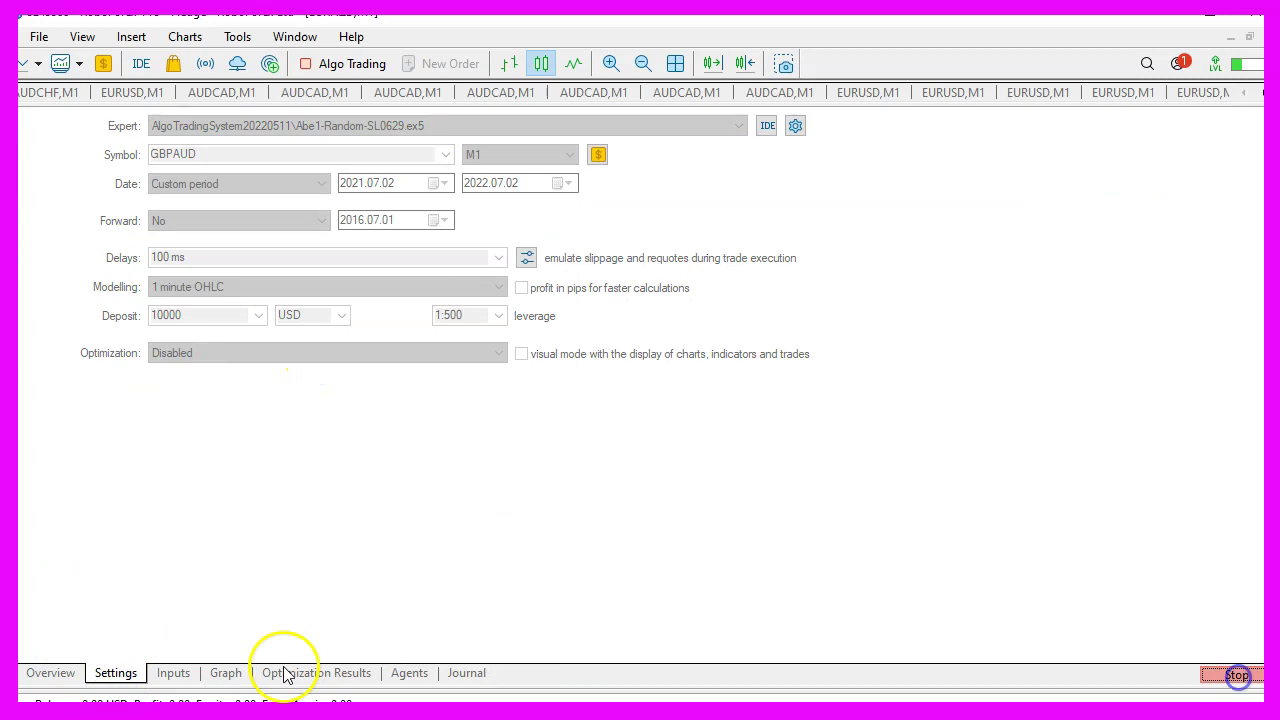
pyautogui.click(228, 674)
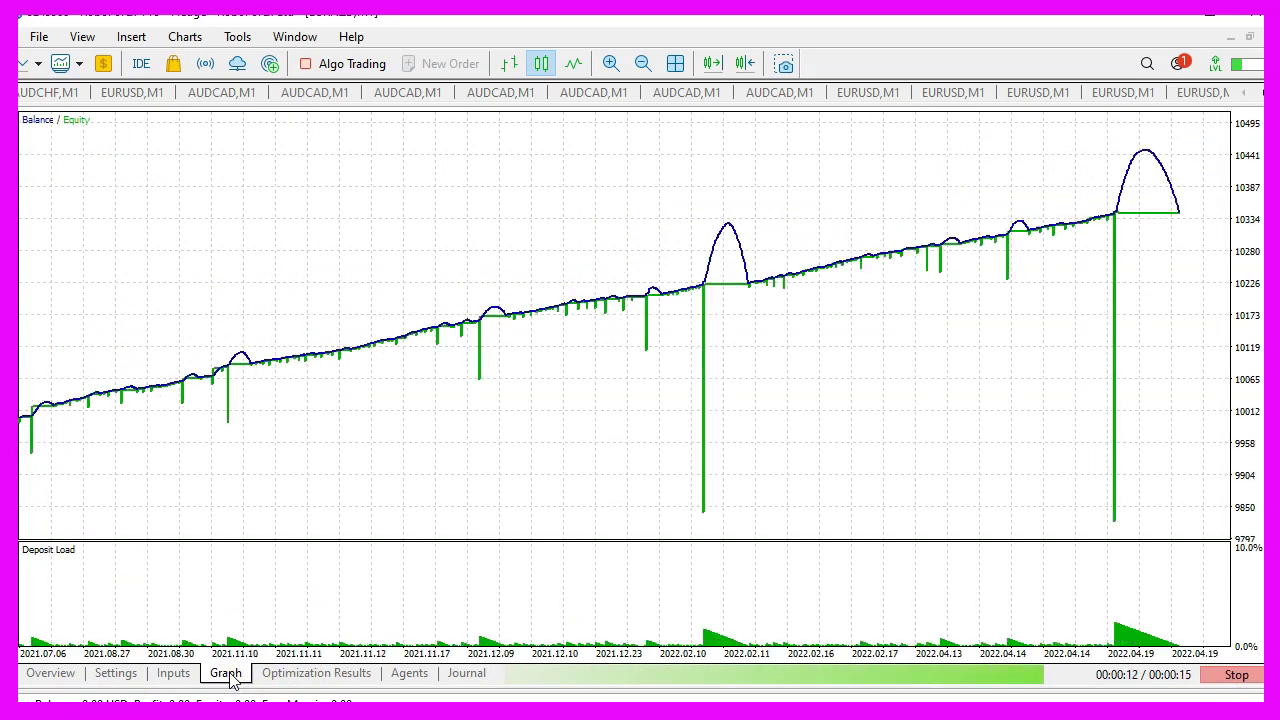
# Backtest GBPCAD and watch its balance/equity graph.
pyautogui.click(116, 673)
pyautogui.click(445, 154)
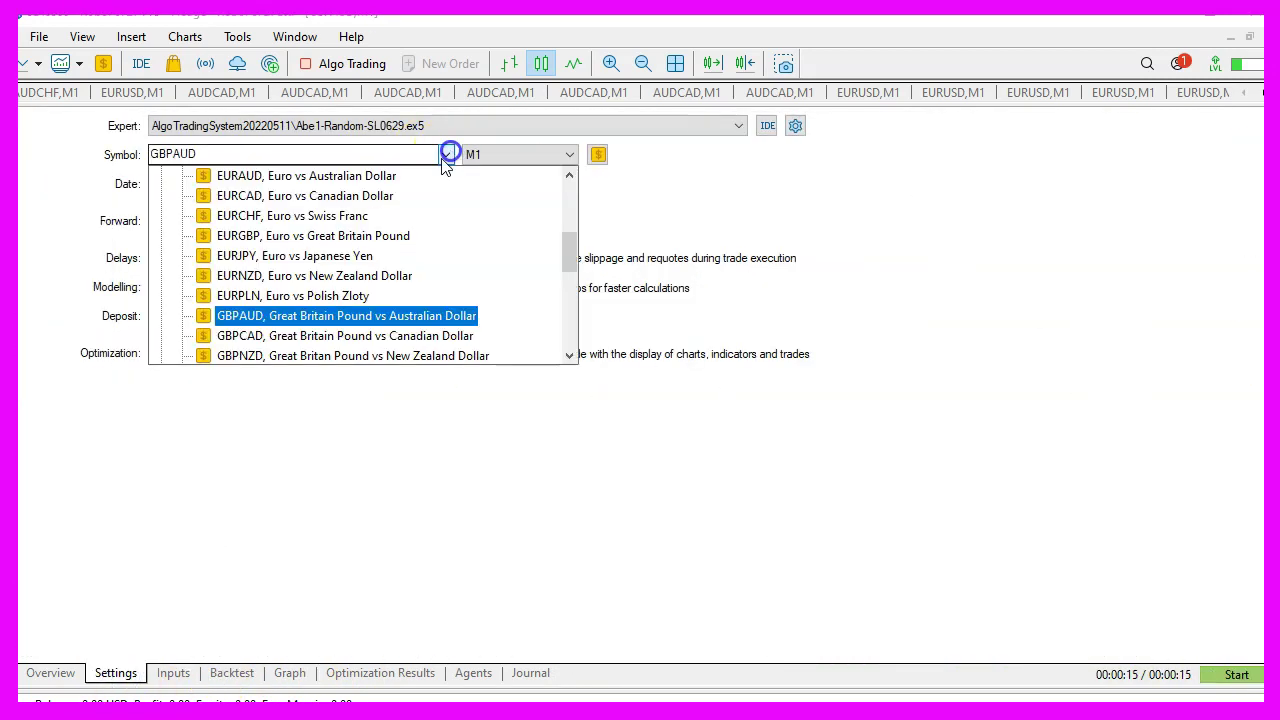
pyautogui.click(290, 334)
pyautogui.click(1237, 675)
pyautogui.click(226, 674)
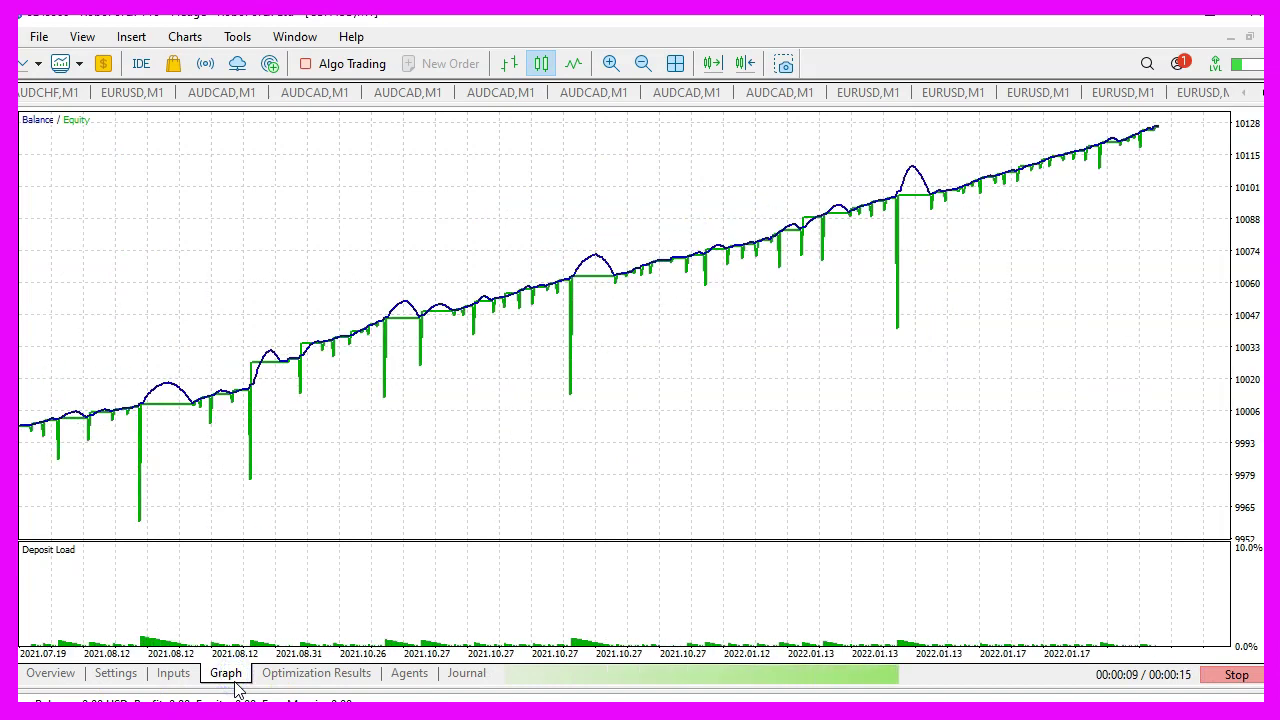
# Backtest the next GBP pair and watch its balance graph.
pyautogui.click(116, 673)
pyautogui.click(445, 154)
pyautogui.click(290, 332)
pyautogui.click(1236, 675)
pyautogui.click(226, 673)
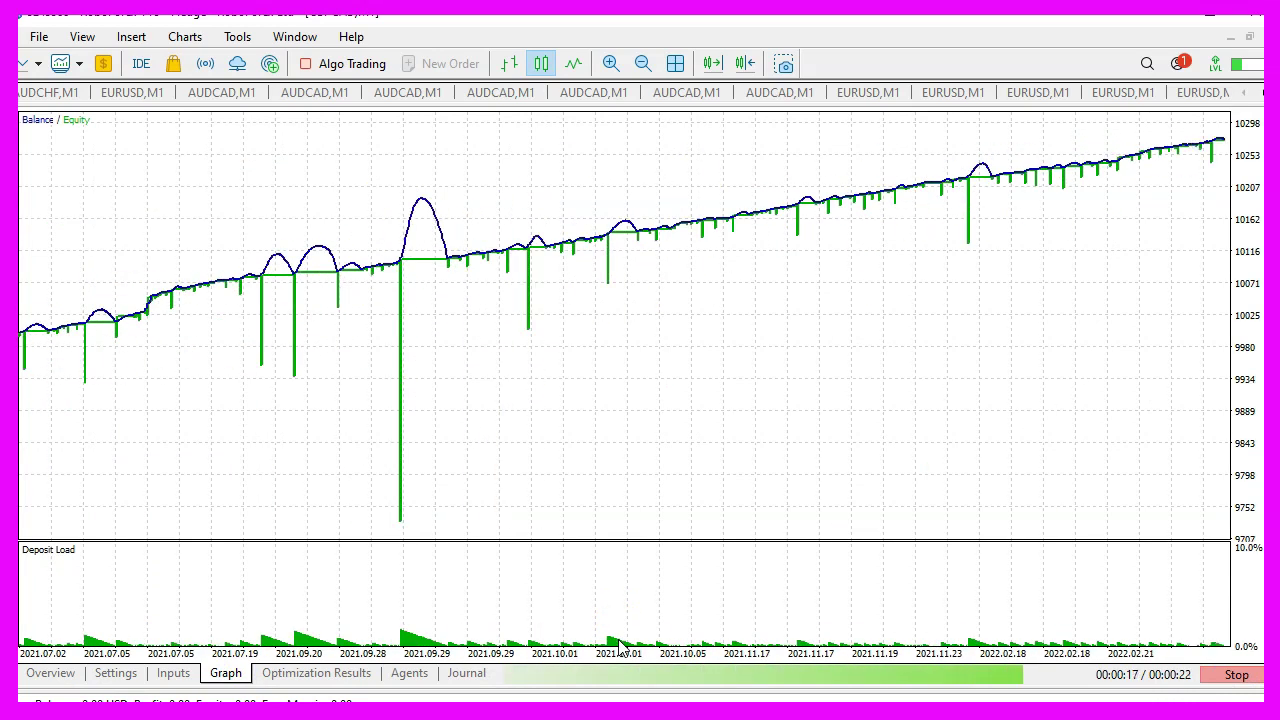
# Backtest GBPJPY and watch its balance/equity graph.
pyautogui.click(116, 673)
pyautogui.click(445, 154)
pyautogui.click(306, 355)
pyautogui.click(1236, 675)
pyautogui.click(226, 673)
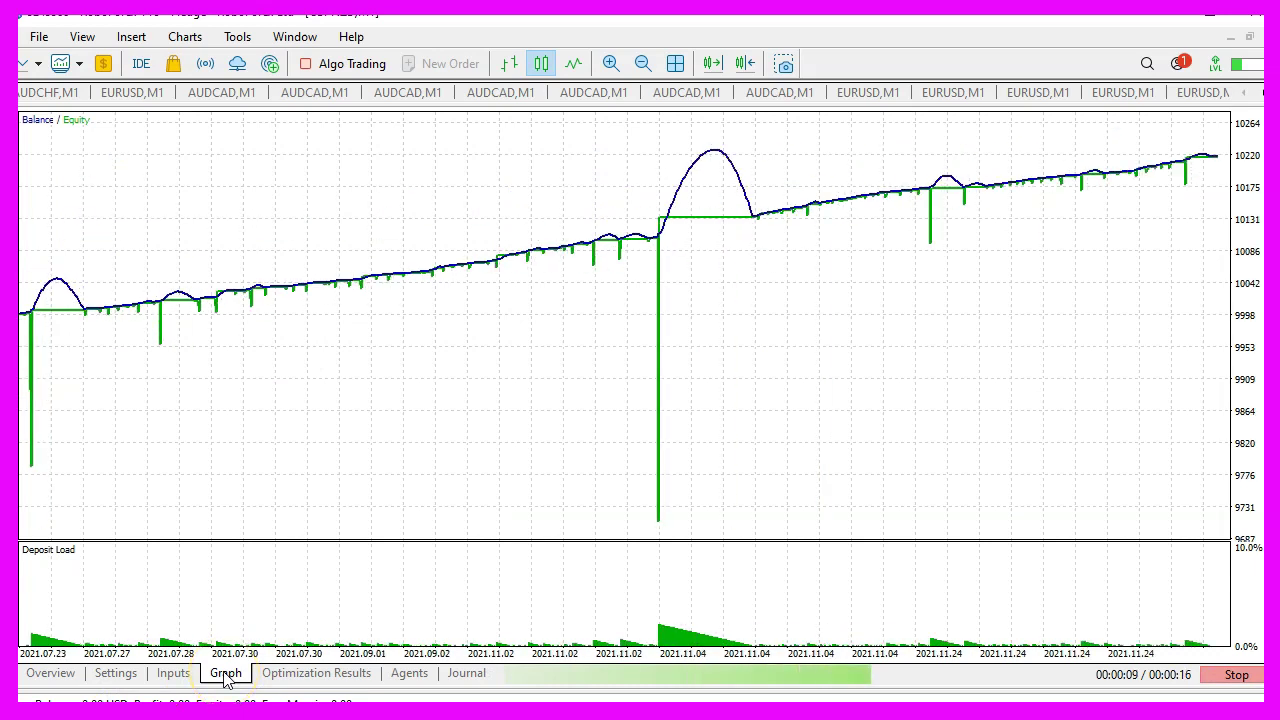
# Backtest GBPUSD and watch its balance/equity graph.
pyautogui.click(142, 664)
pyautogui.click(445, 154)
pyautogui.click(294, 356)
pyautogui.click(1236, 675)
pyautogui.click(230, 675)
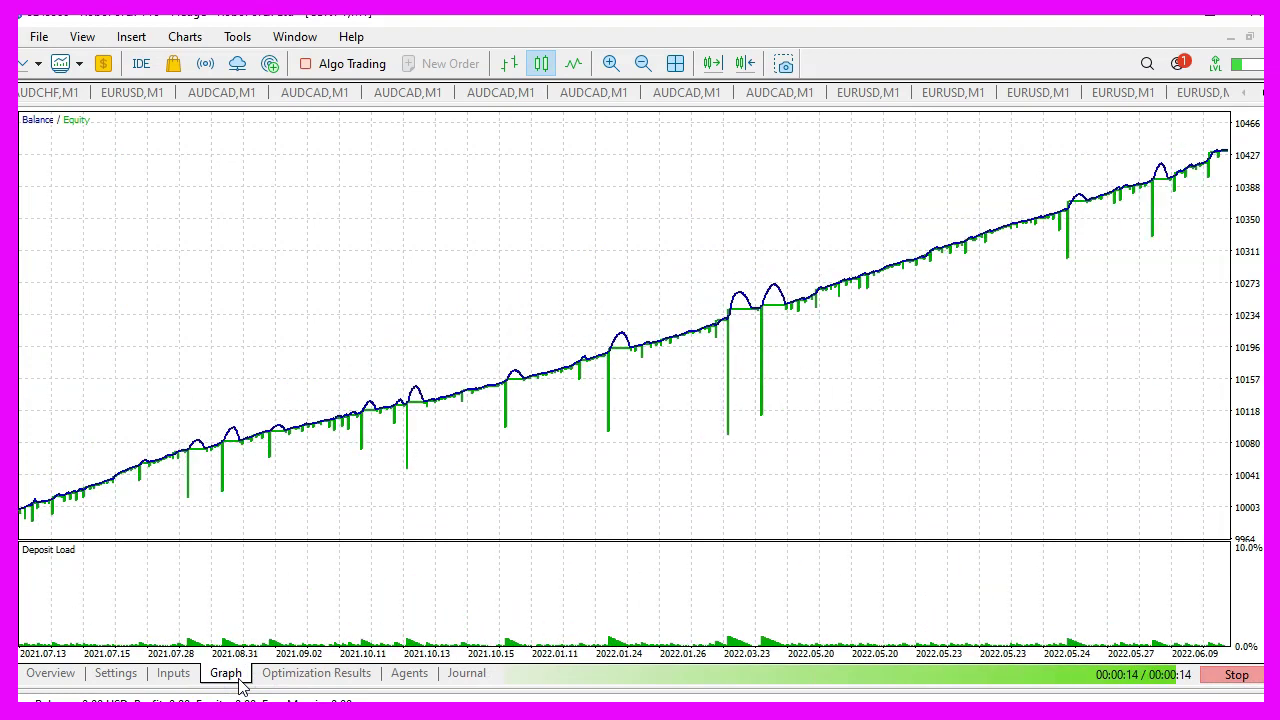
# Backtest GBPCHF and watch its balance/equity graph.
pyautogui.click(115, 673)
pyautogui.click(443, 157)
pyautogui.click(286, 360)
pyautogui.click(1236, 675)
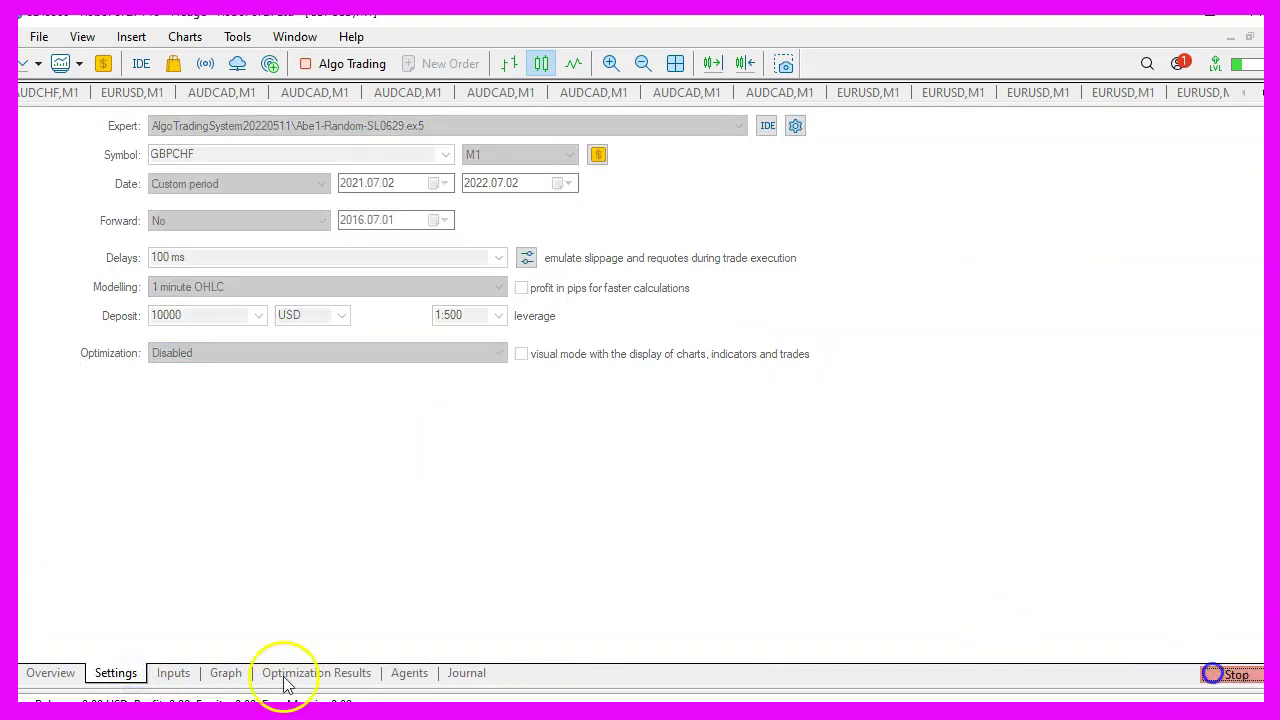
pyautogui.click(226, 673)
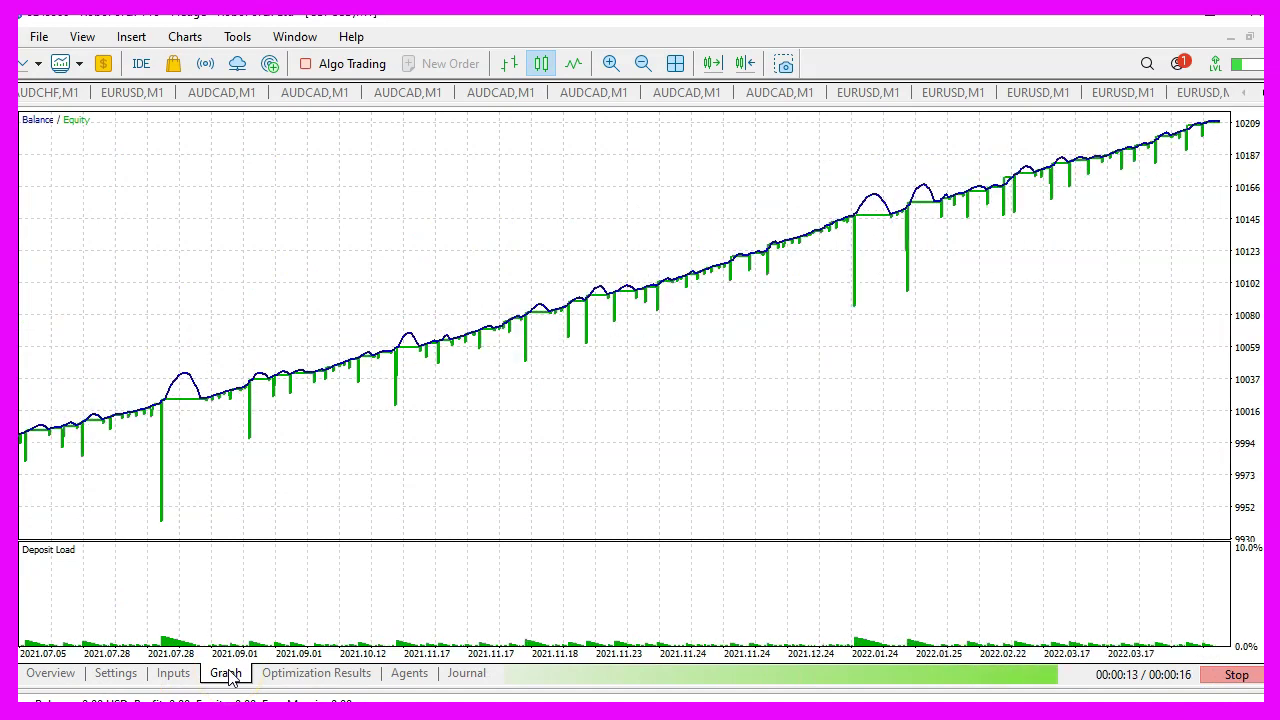
# Backtest NZDCAD and watch its balance/equity graph.
pyautogui.click(115, 673)
pyautogui.click(449, 151)
pyautogui.scroll(-2, 320, 286)
pyautogui.click(320, 286)
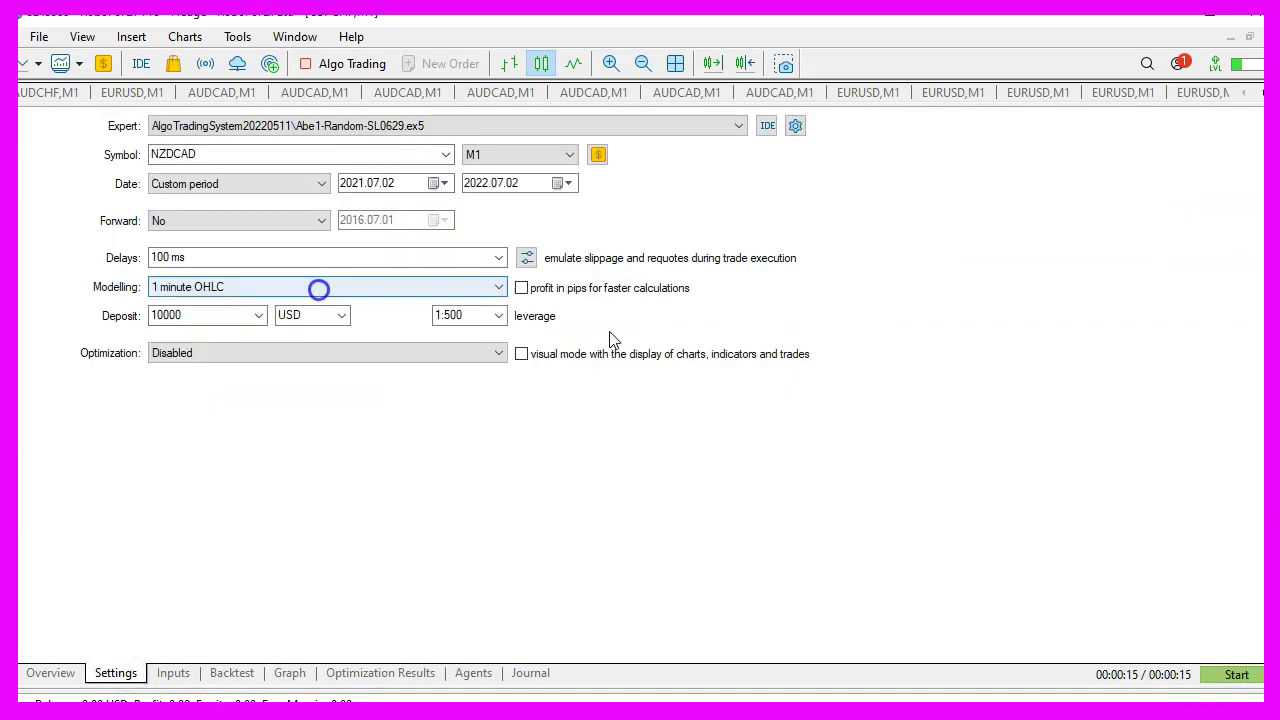
pyautogui.click(1236, 675)
pyautogui.click(222, 673)
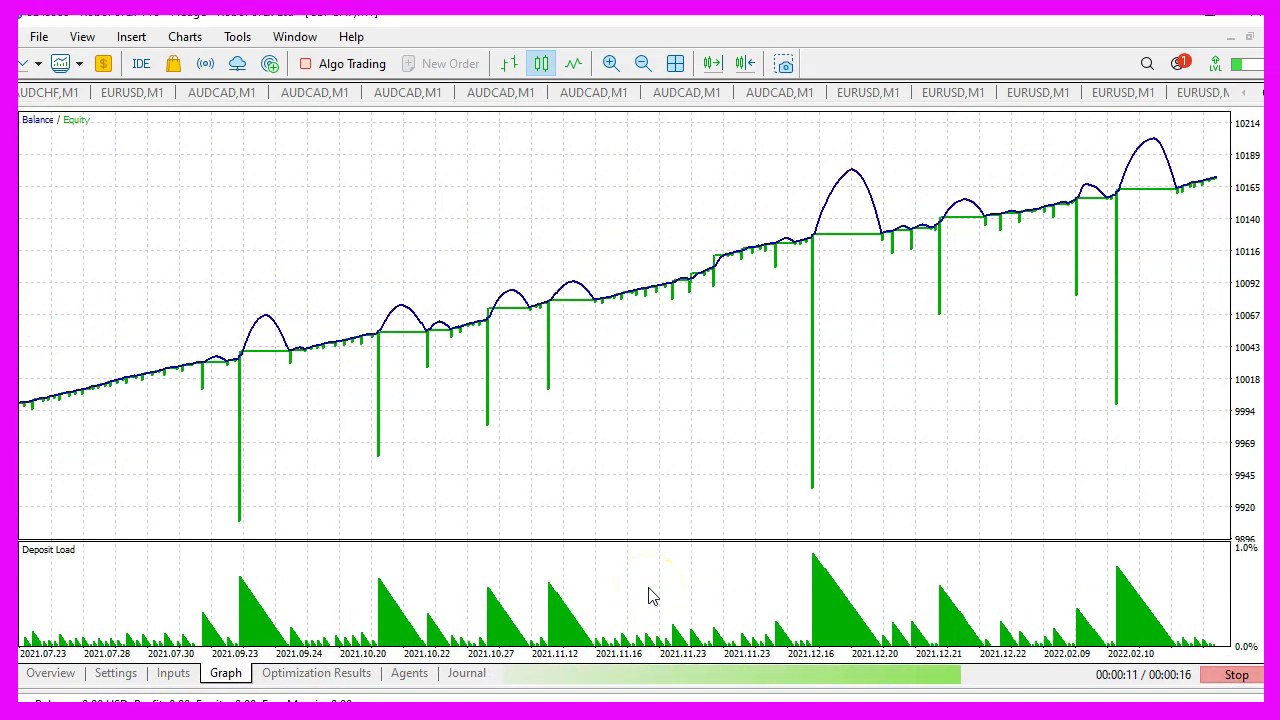
# Backtest NZDCHF and watch its balance/equity graph.
pyautogui.click(115, 673)
pyautogui.click(449, 151)
pyautogui.click(280, 311)
pyautogui.click(1236, 675)
pyautogui.click(226, 673)
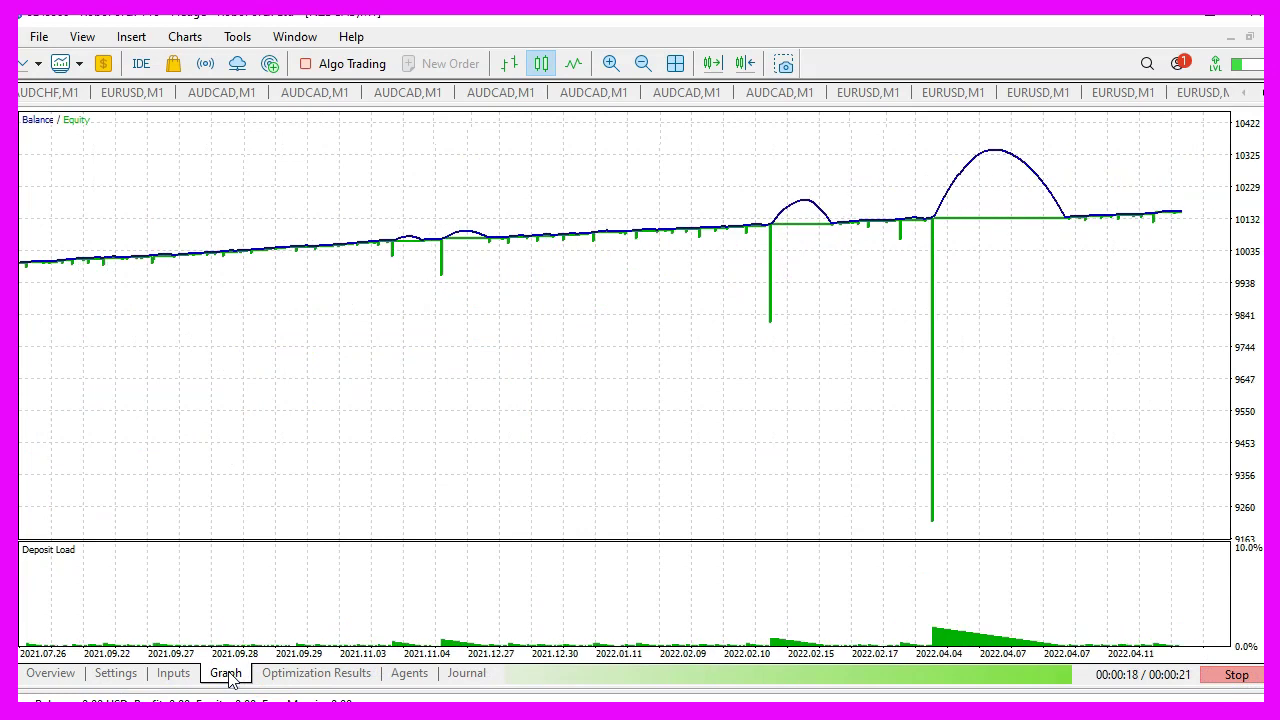
# Backtest NZDJPY and watch its balance/equity graph.
pyautogui.click(115, 673)
pyautogui.click(447, 157)
pyautogui.click(291, 337)
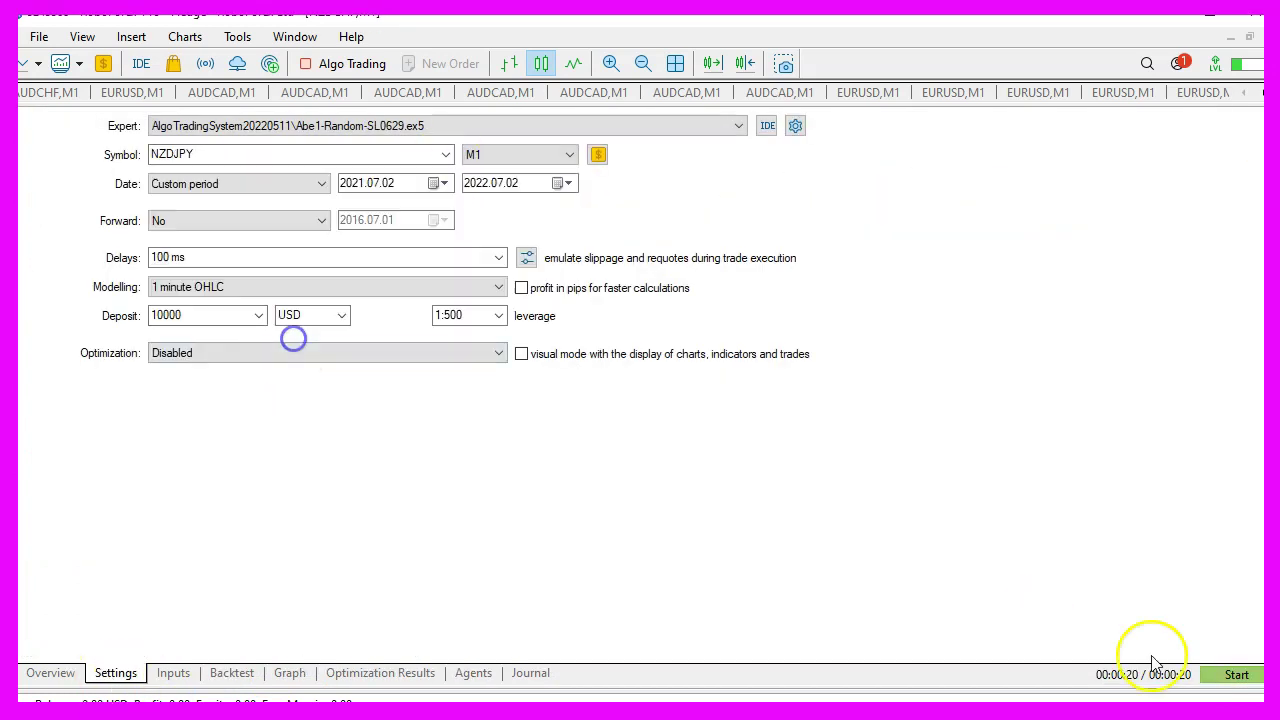
pyautogui.click(1236, 675)
pyautogui.click(226, 673)
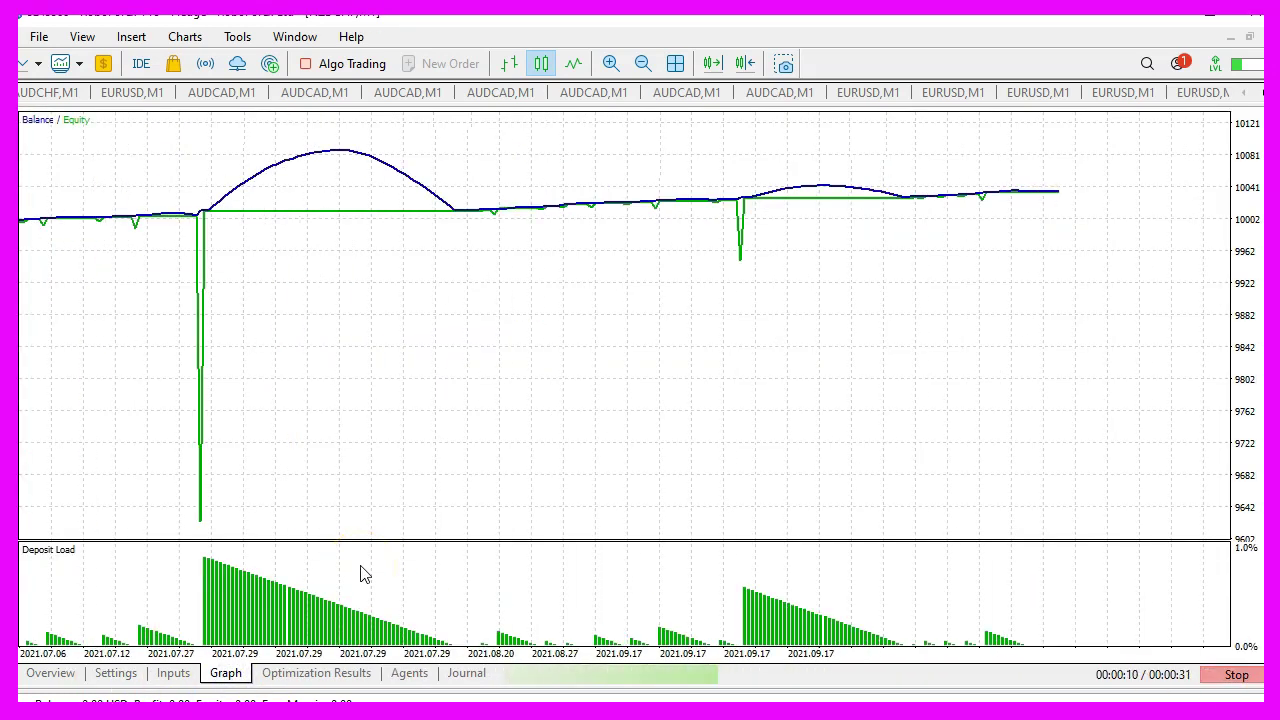